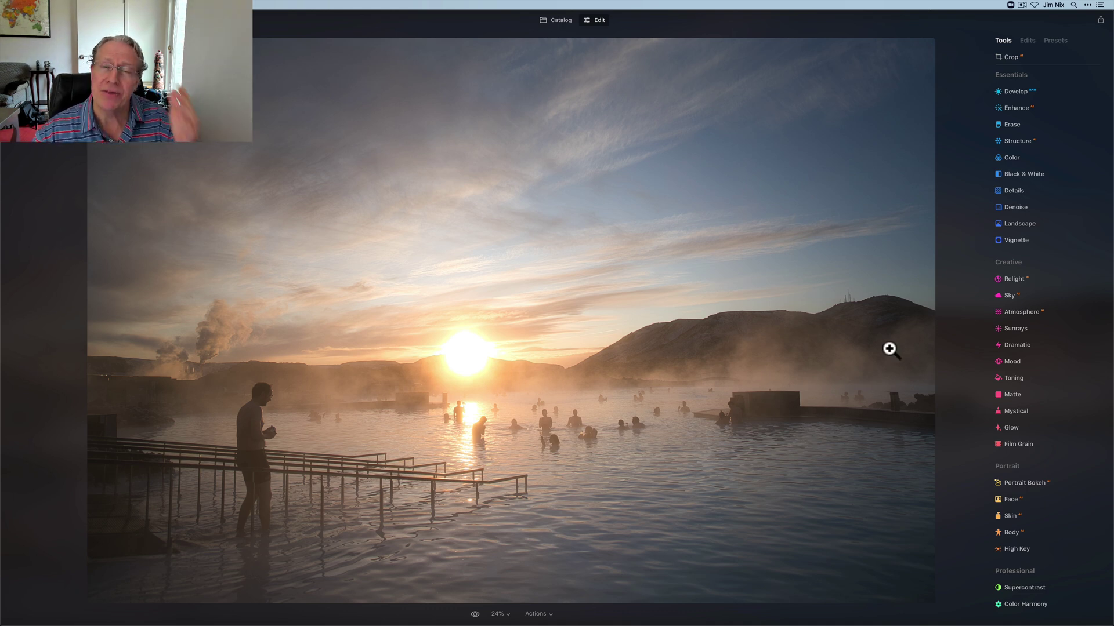
- Adjust the Develop light settings to Smart Contrast 24, Highlights -70 and Shadows 32, and compare the photo with and without them
click(1014, 93)
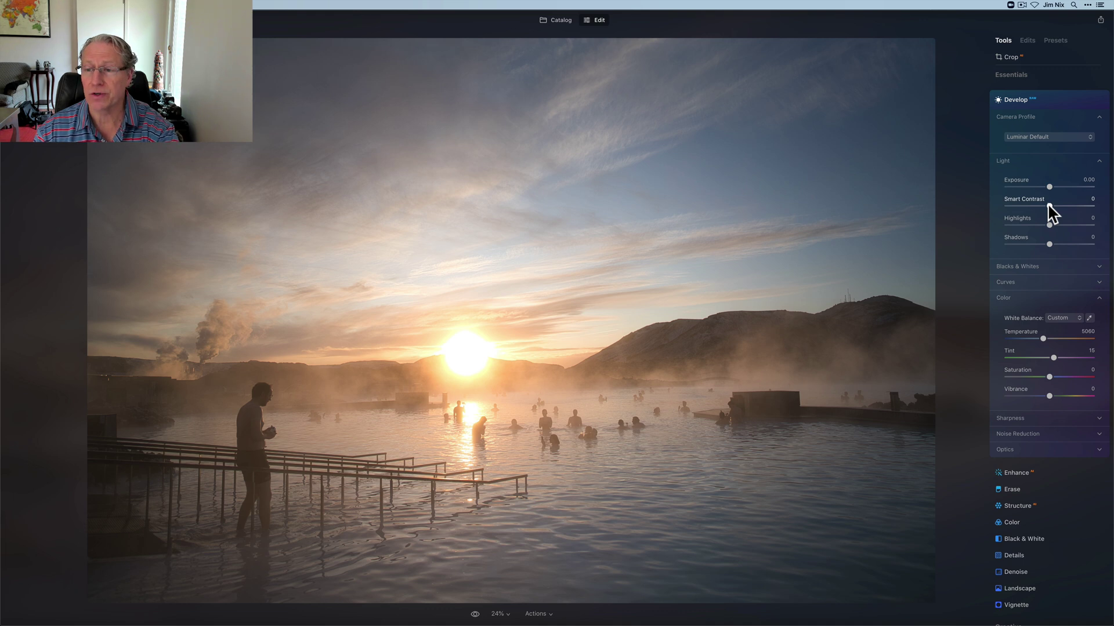
drag(1049, 205, 1059, 204)
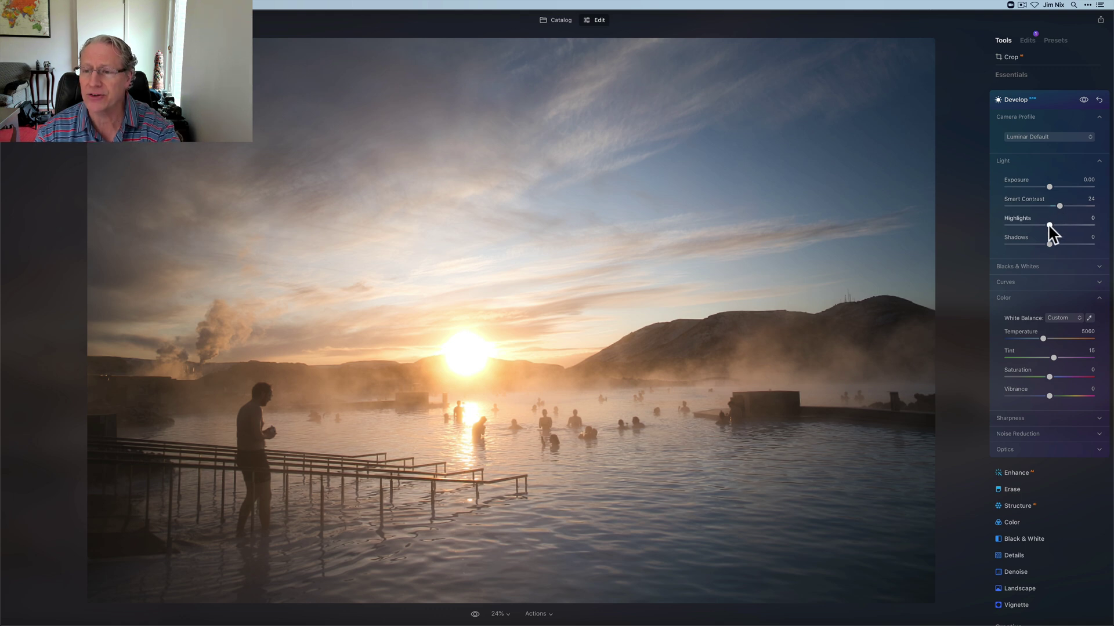
drag(1035, 225, 1025, 226)
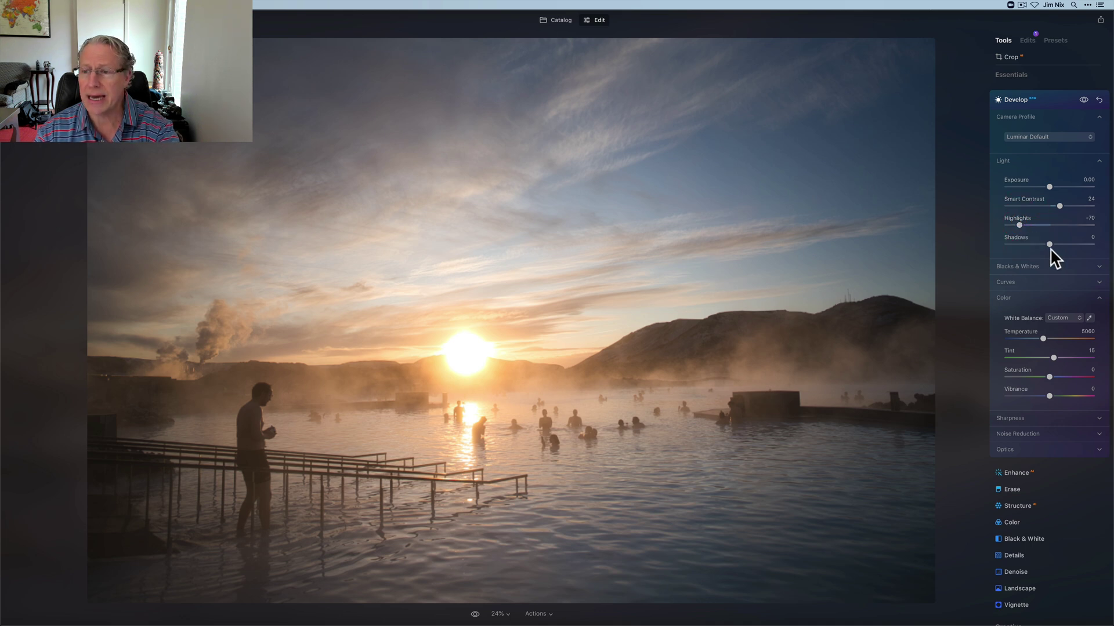
drag(1049, 244, 1054, 245)
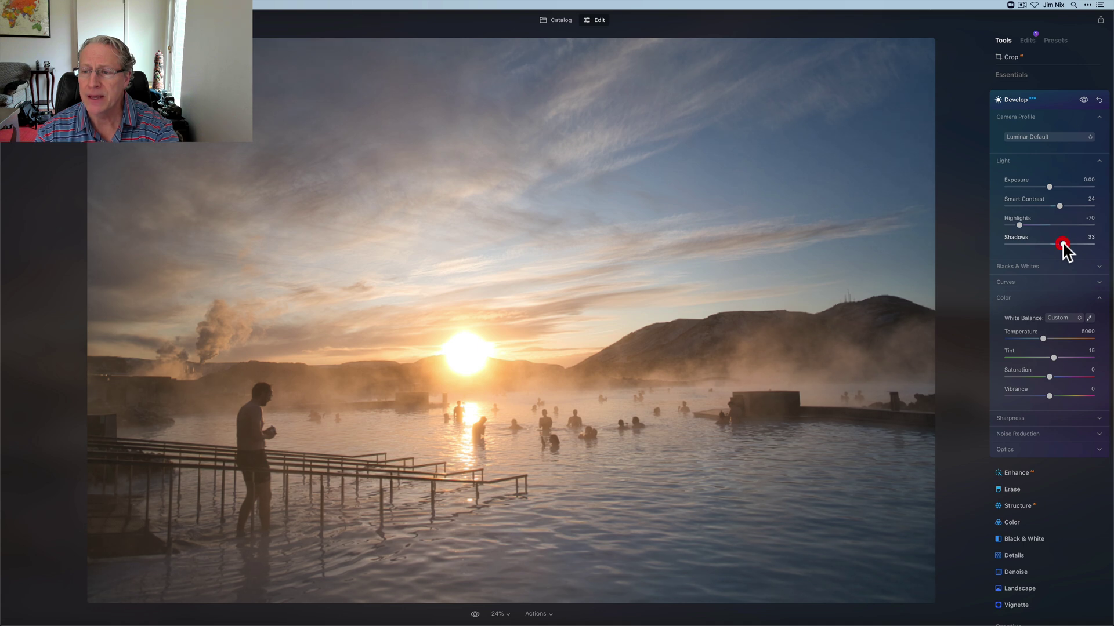
click(1082, 100)
click(1083, 99)
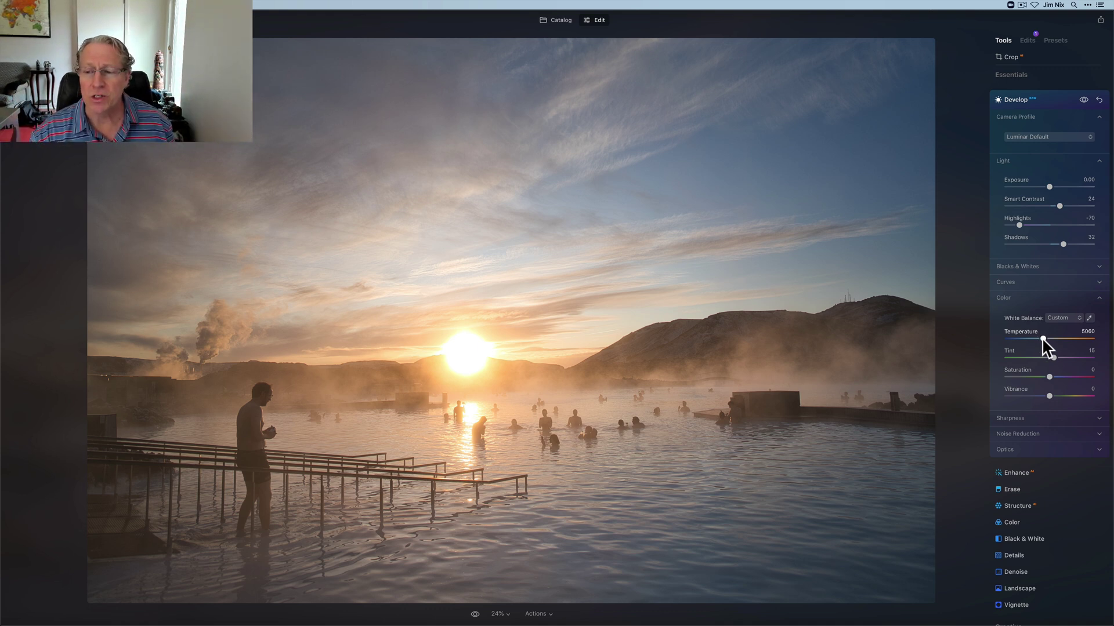
- Set the Develop color to Temperature 4394, Tint 22 and Vibrance 17, and compare the photo with and without the Develop edits
drag(1044, 336, 1044, 337)
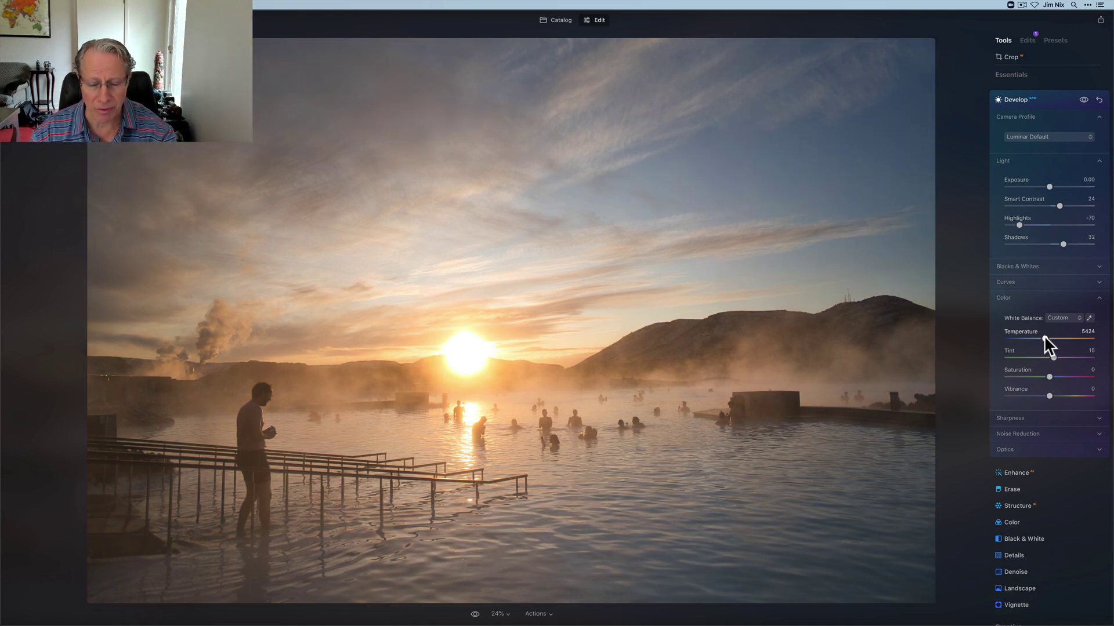
drag(1042, 335, 1056, 357)
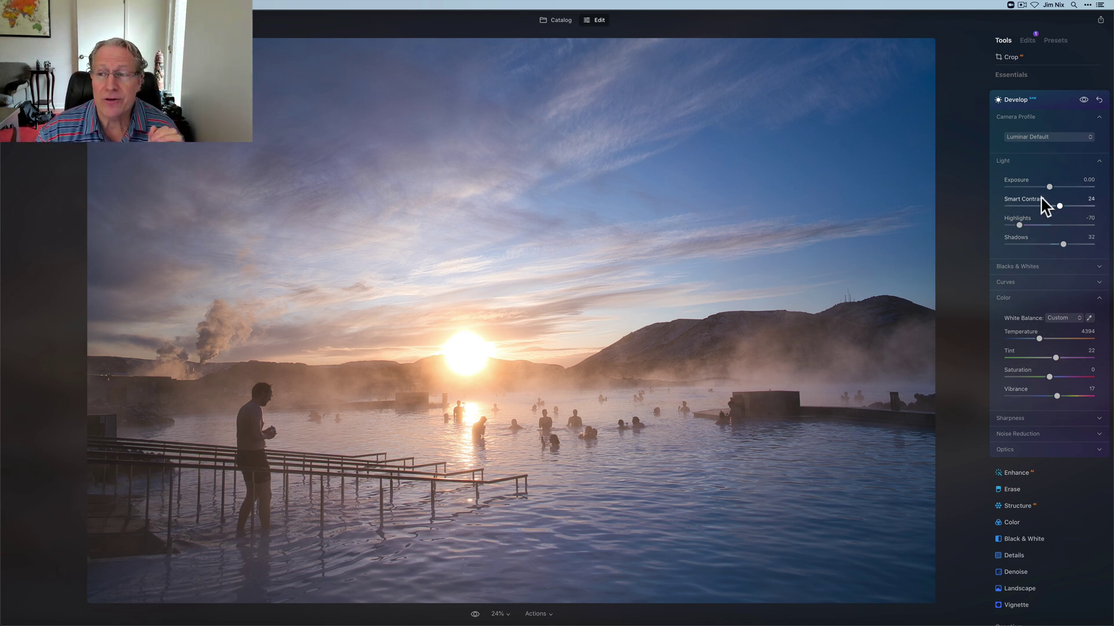
click(1083, 99)
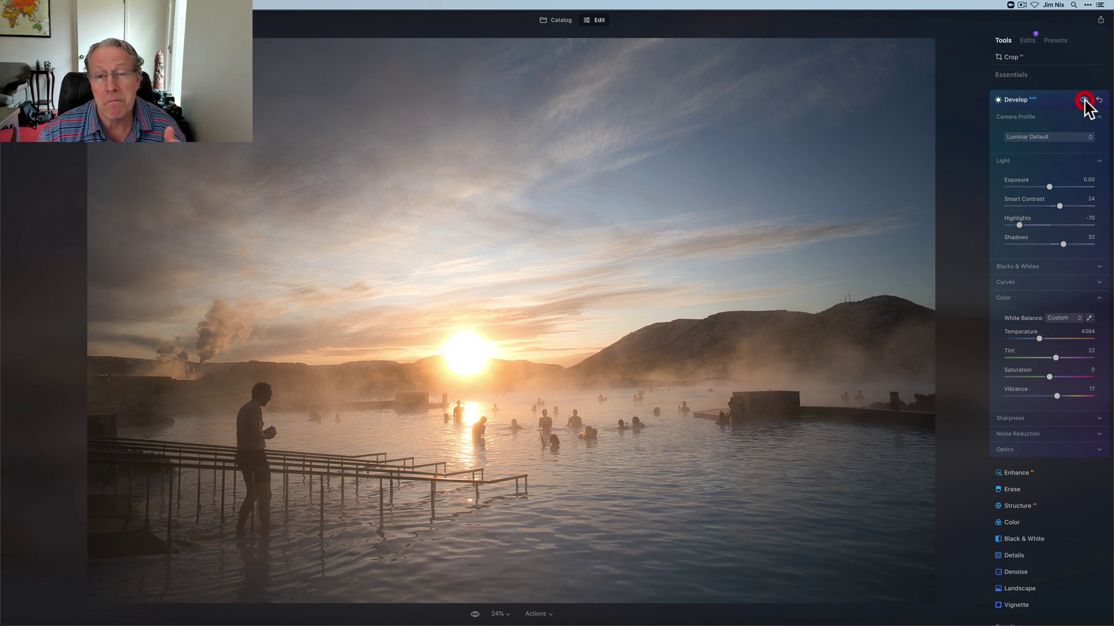
click(1083, 99)
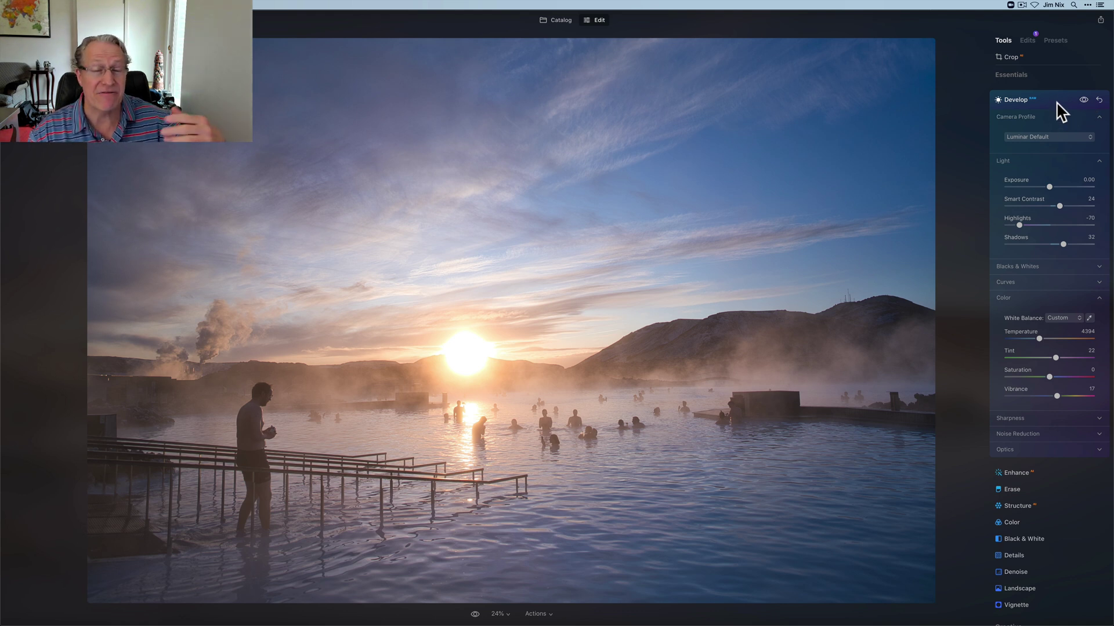
click(1056, 103)
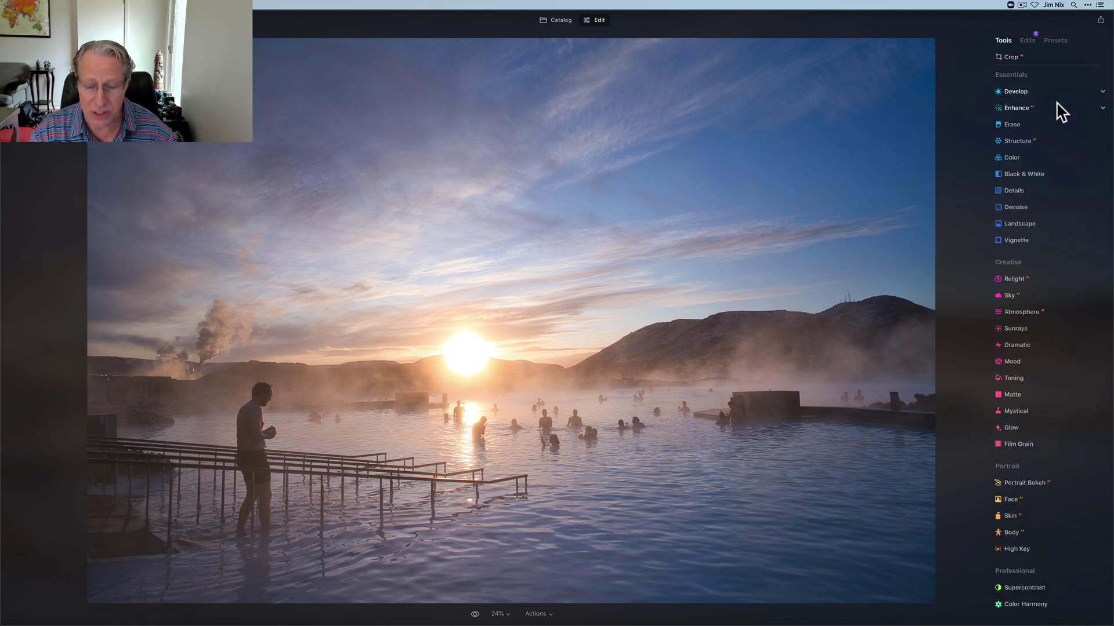
- Apply Enhance with Accent at 42, and compare the result with the photo before the edits
click(1022, 110)
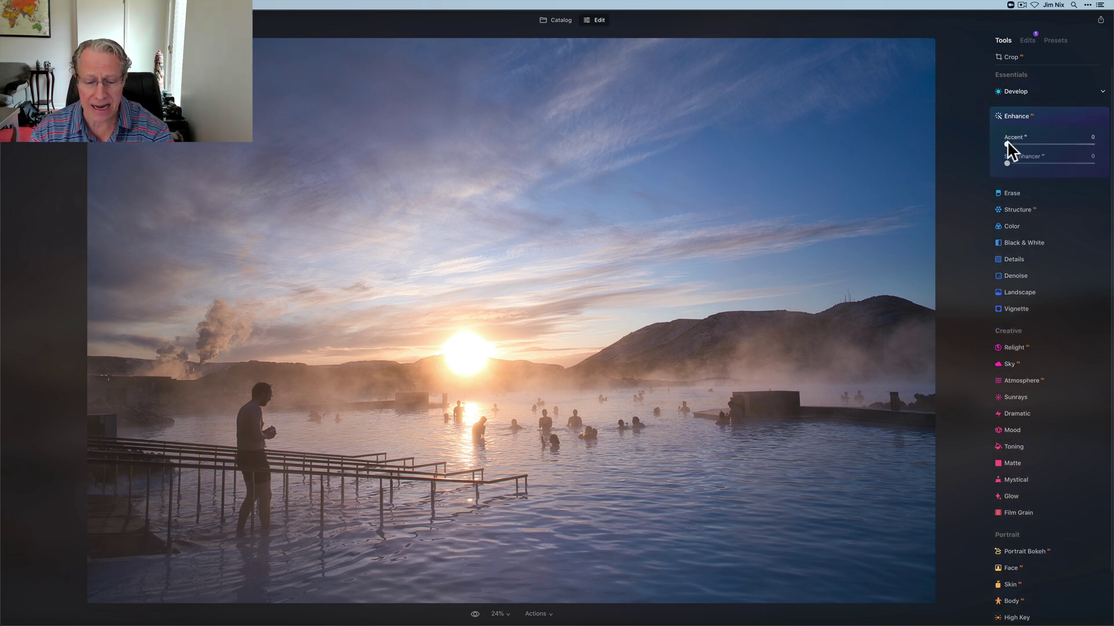
drag(1007, 143, 1044, 145)
click(1071, 116)
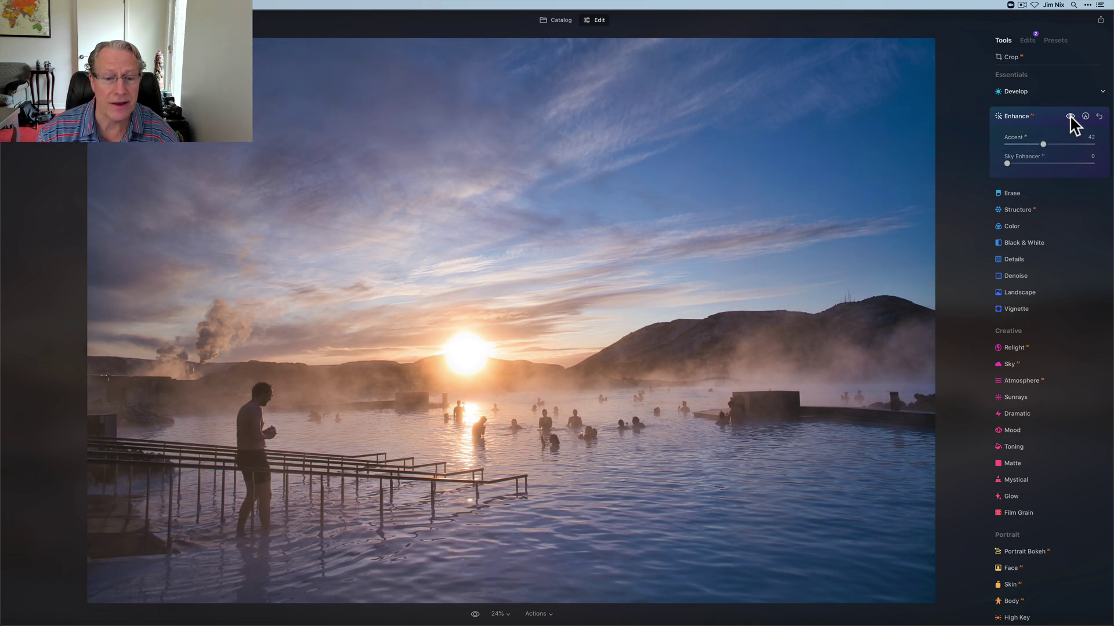
click(1070, 116)
click(1070, 116)
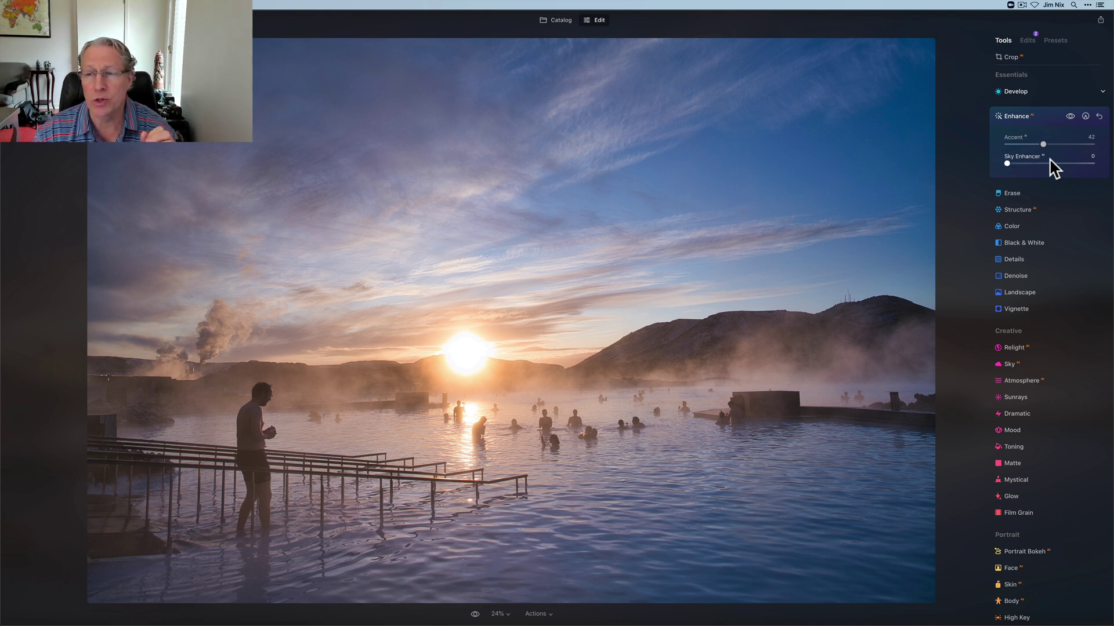
click(1039, 118)
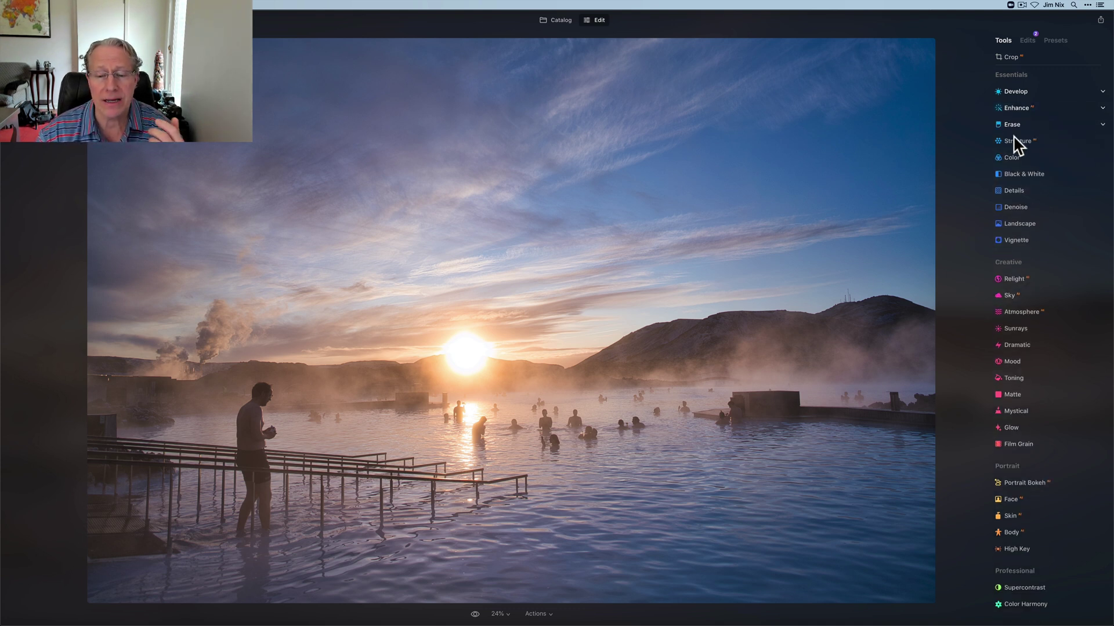
click(474, 614)
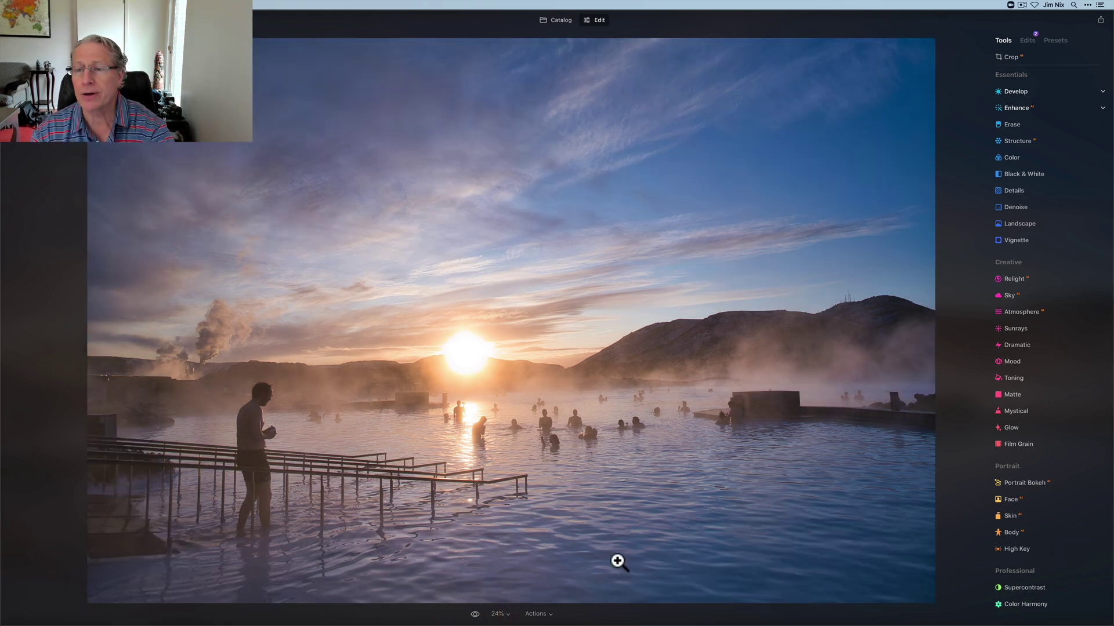
- Soften the photo's detail with a Structure amount of -40
click(1028, 142)
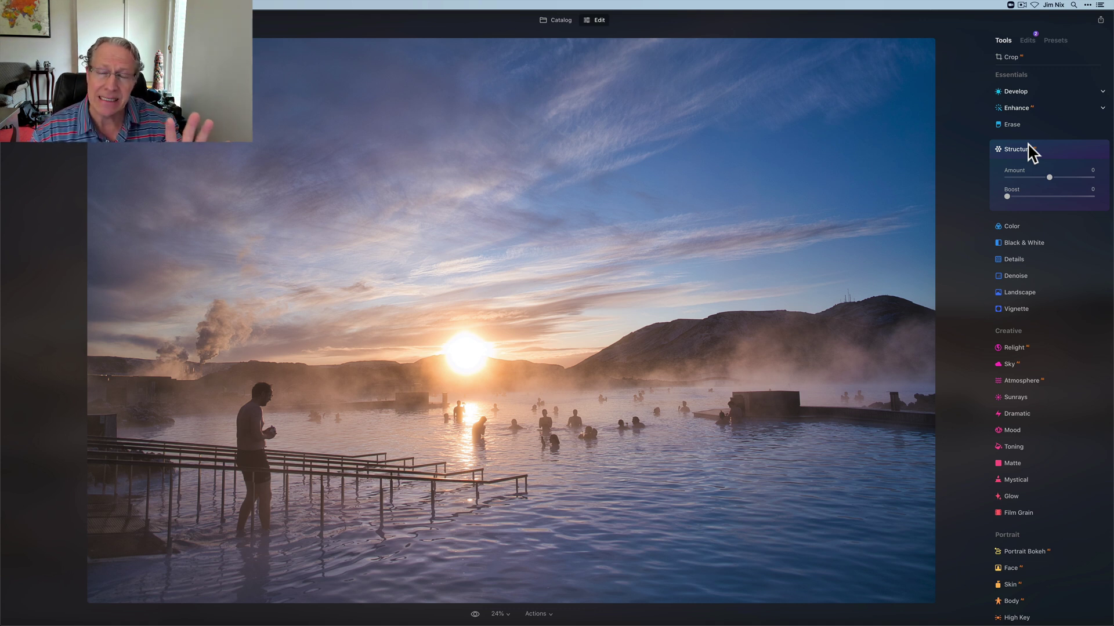
drag(1048, 177, 1032, 177)
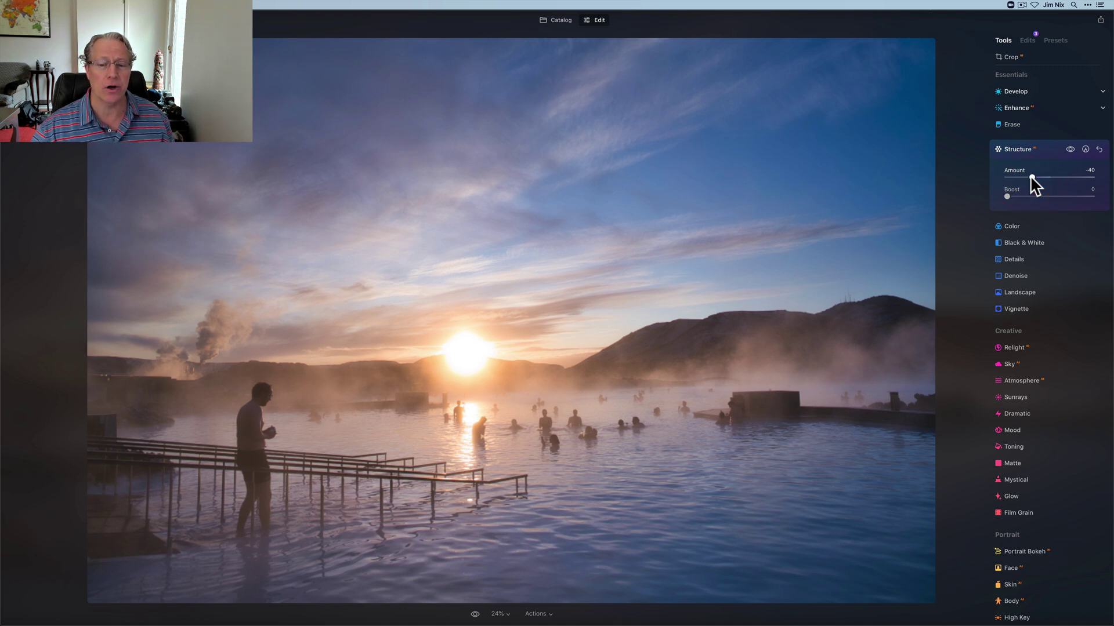
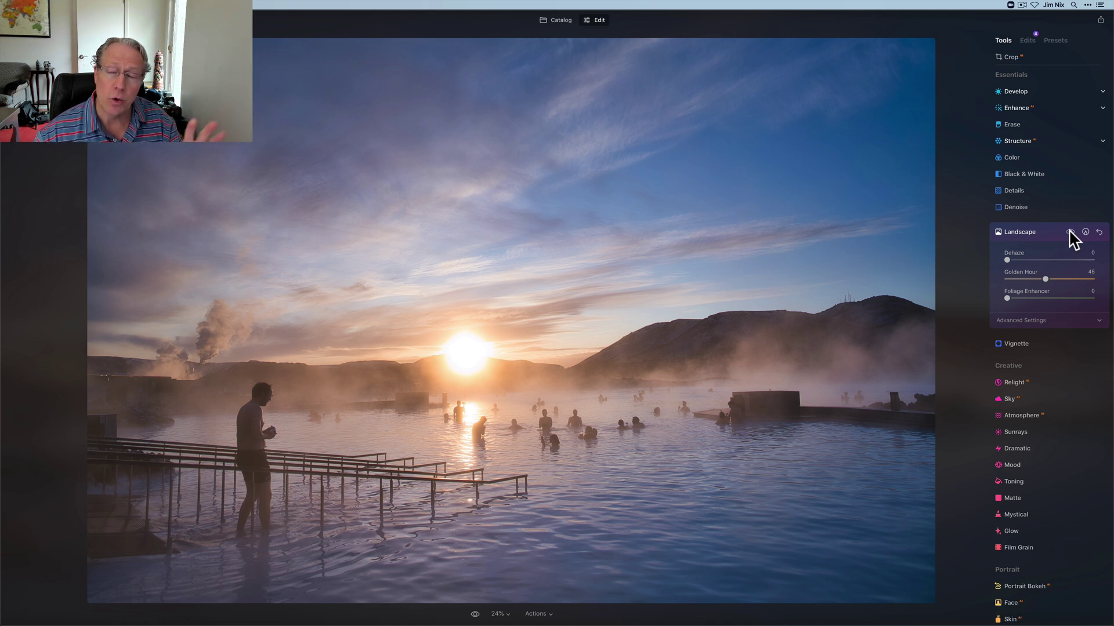
- Compare the photo with and without the Landscape Golden Hour effect, and with the unedited original
click(1069, 232)
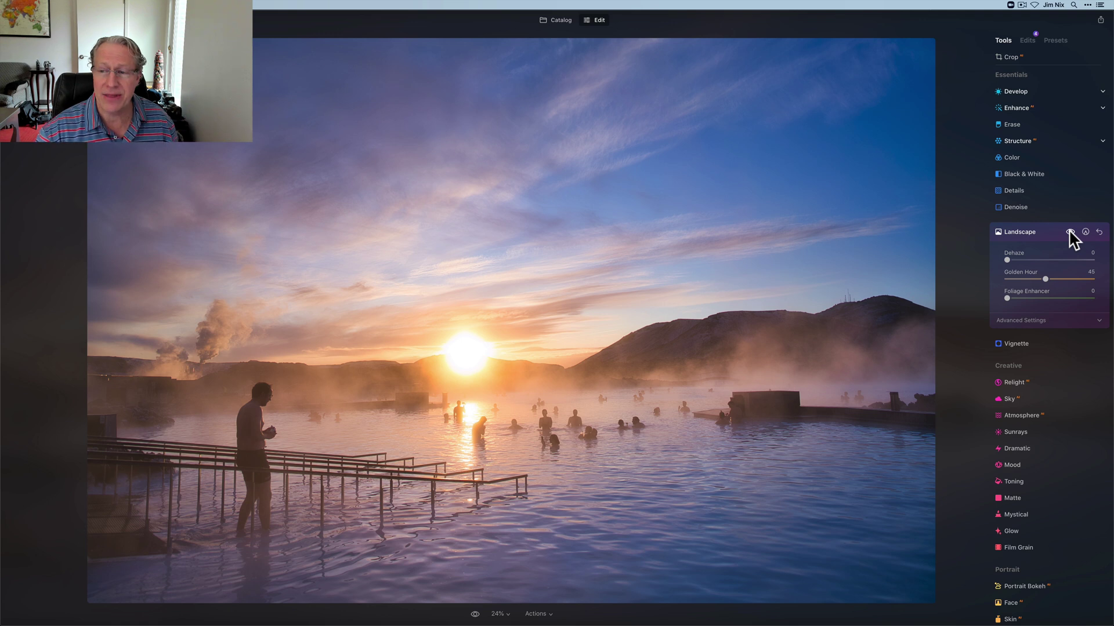
click(1068, 232)
click(1069, 232)
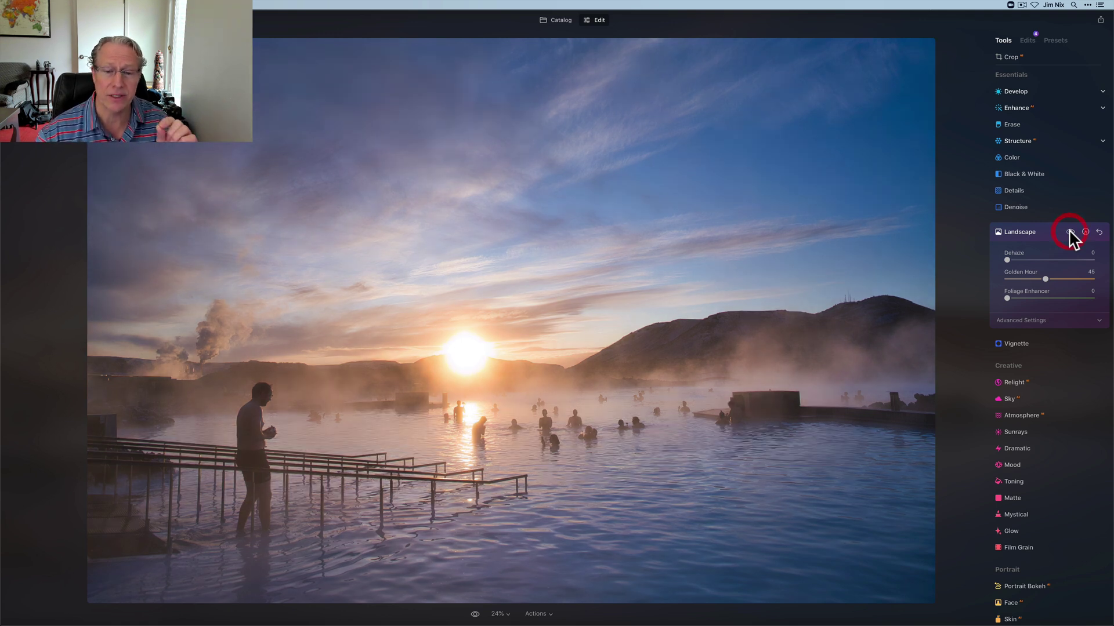
click(474, 614)
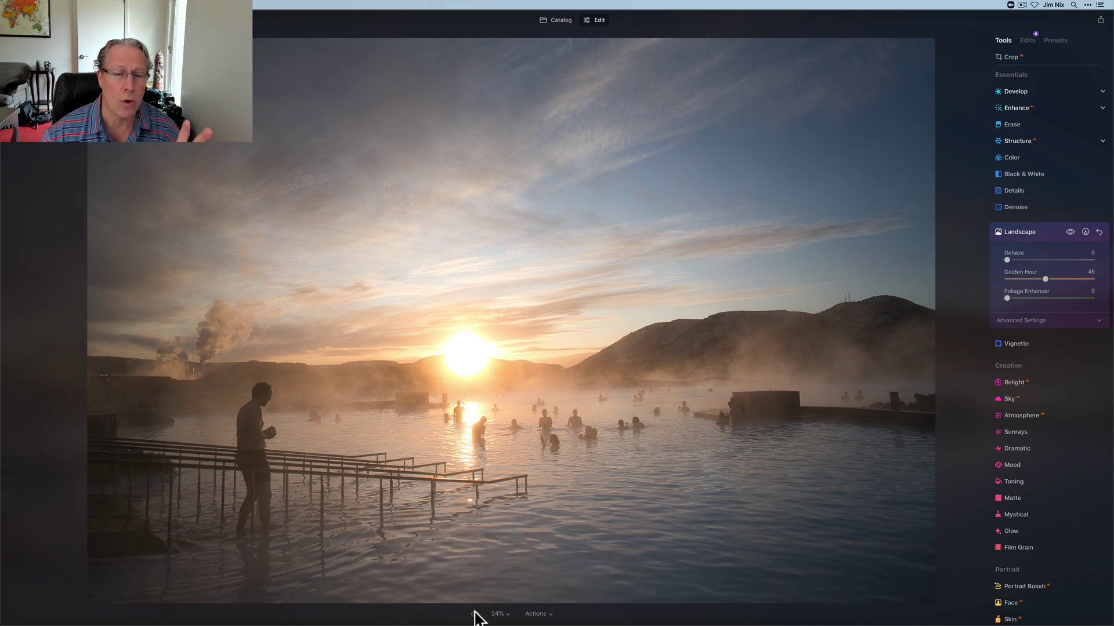
click(475, 613)
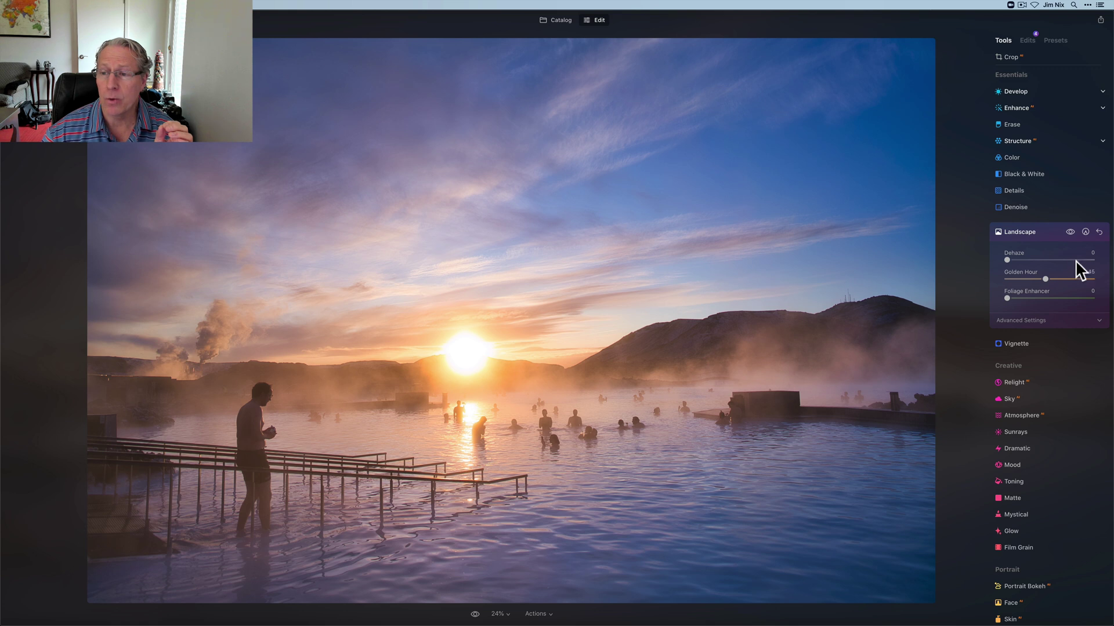
click(1069, 231)
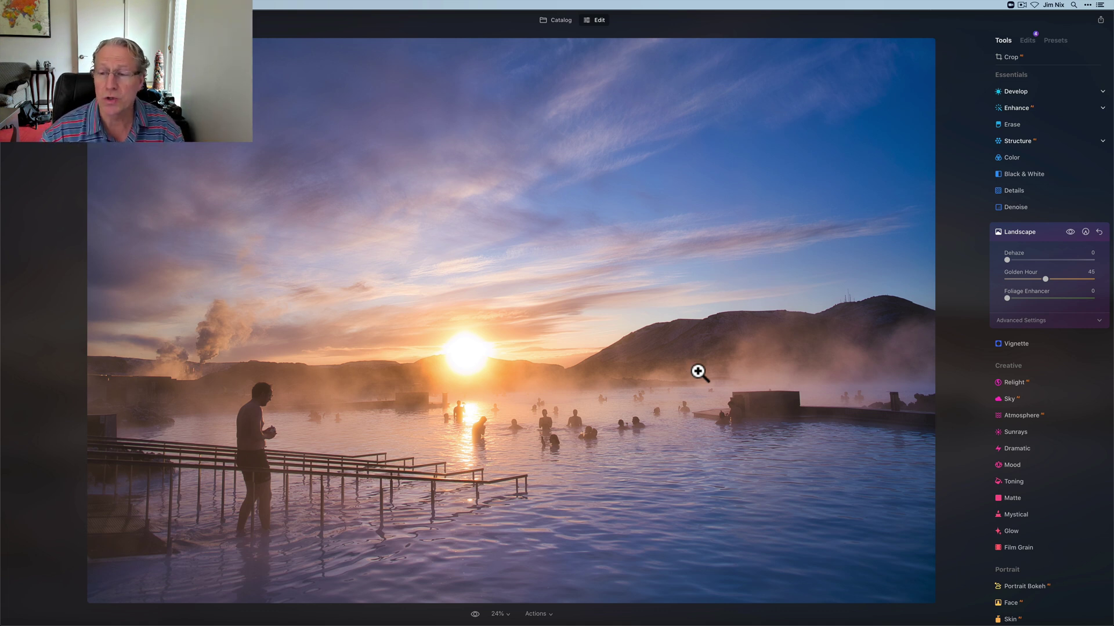
- Relight the photo with Brightness Near at 44 and Depth at 100, and compare it with and without the effect
click(1015, 382)
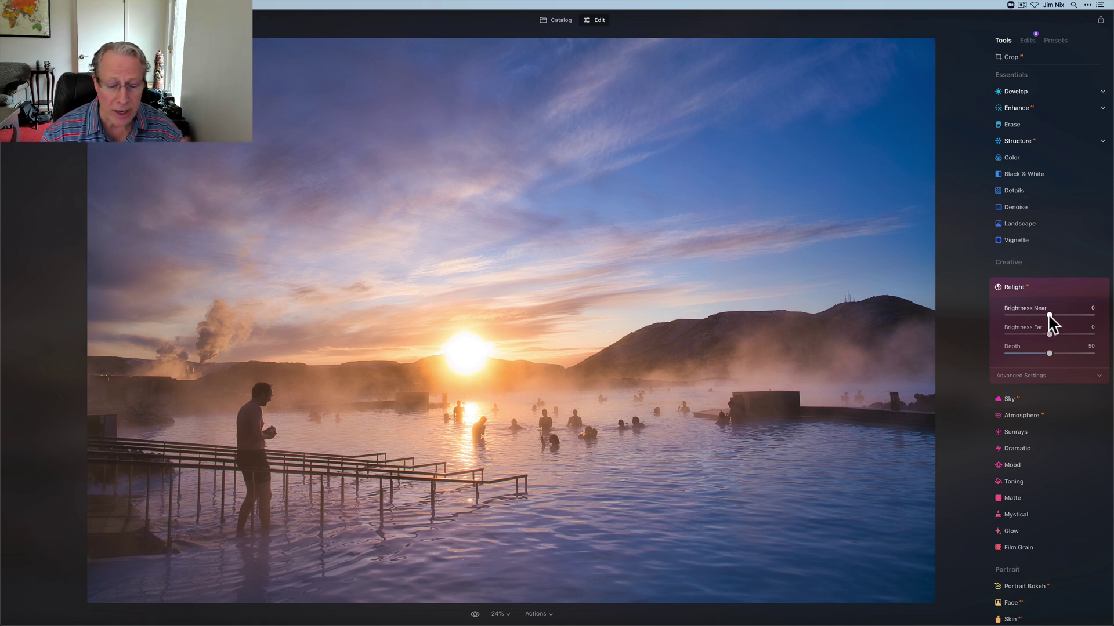
drag(1049, 314, 1059, 313)
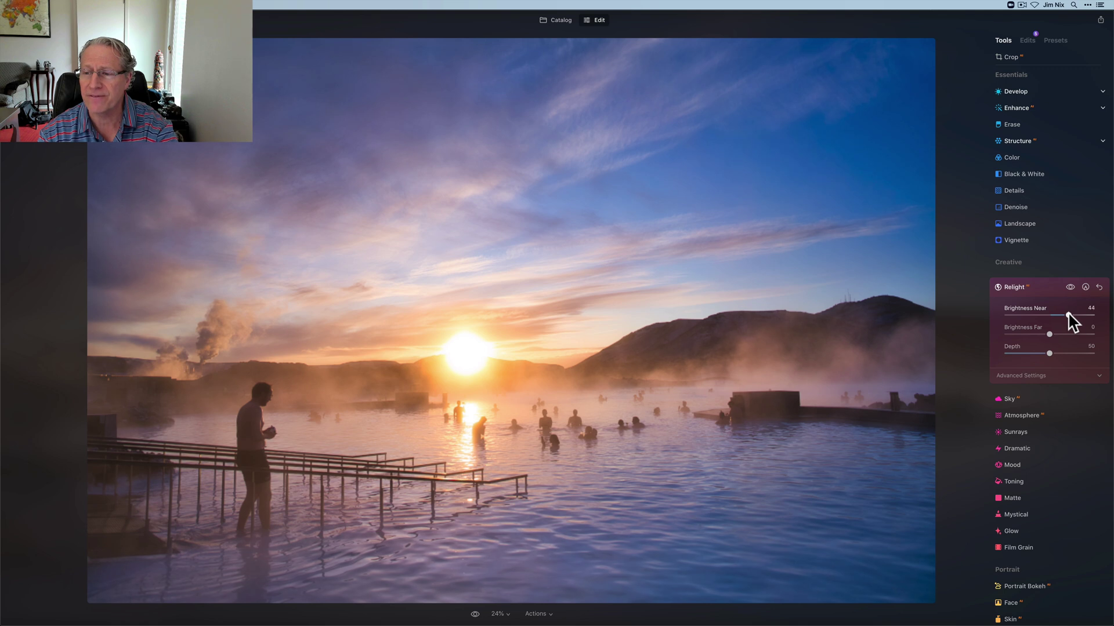
drag(1068, 313, 1069, 314)
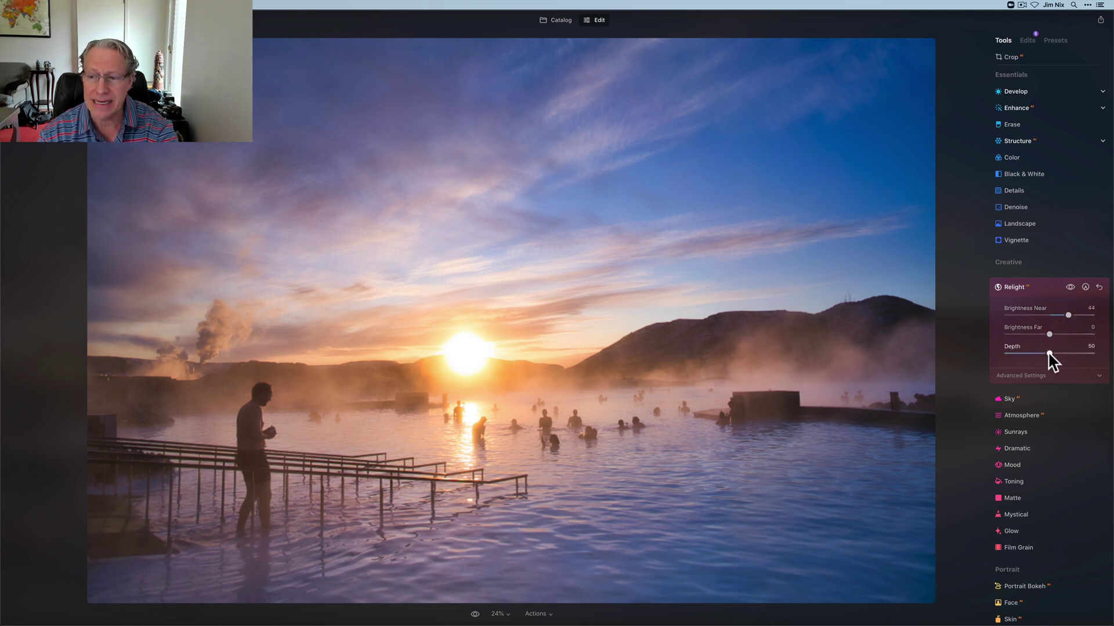
drag(1048, 353, 1102, 354)
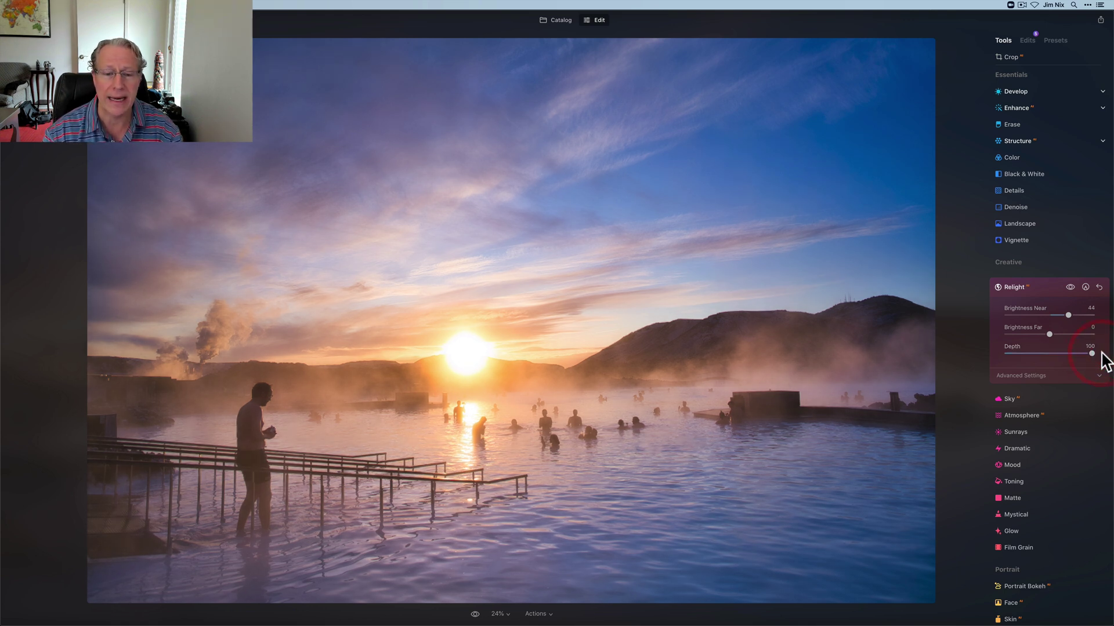
click(1070, 286)
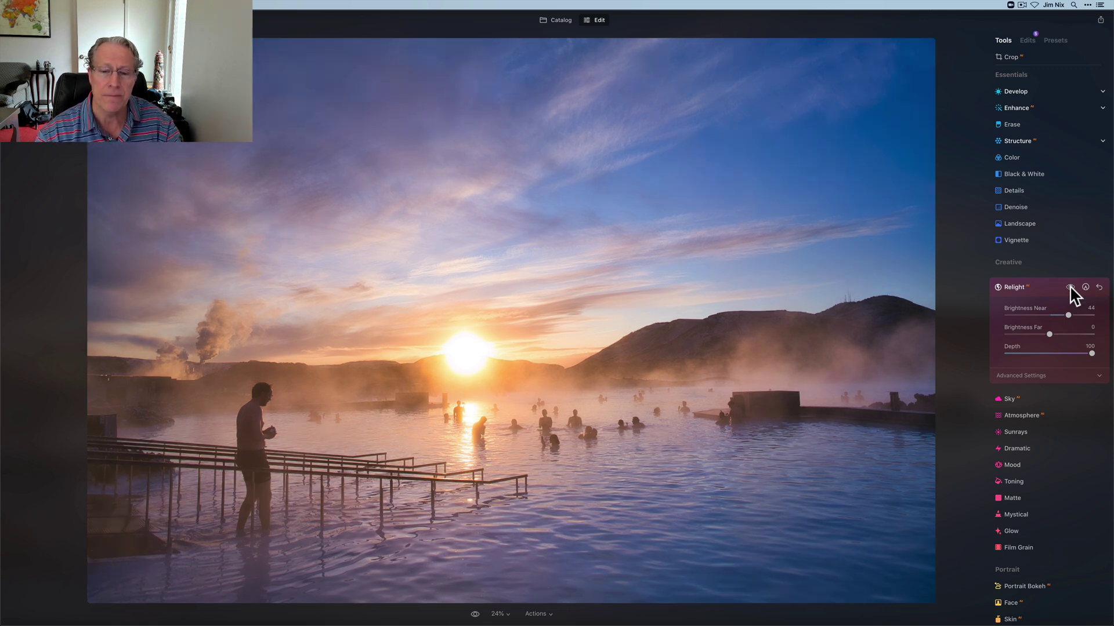
click(1070, 286)
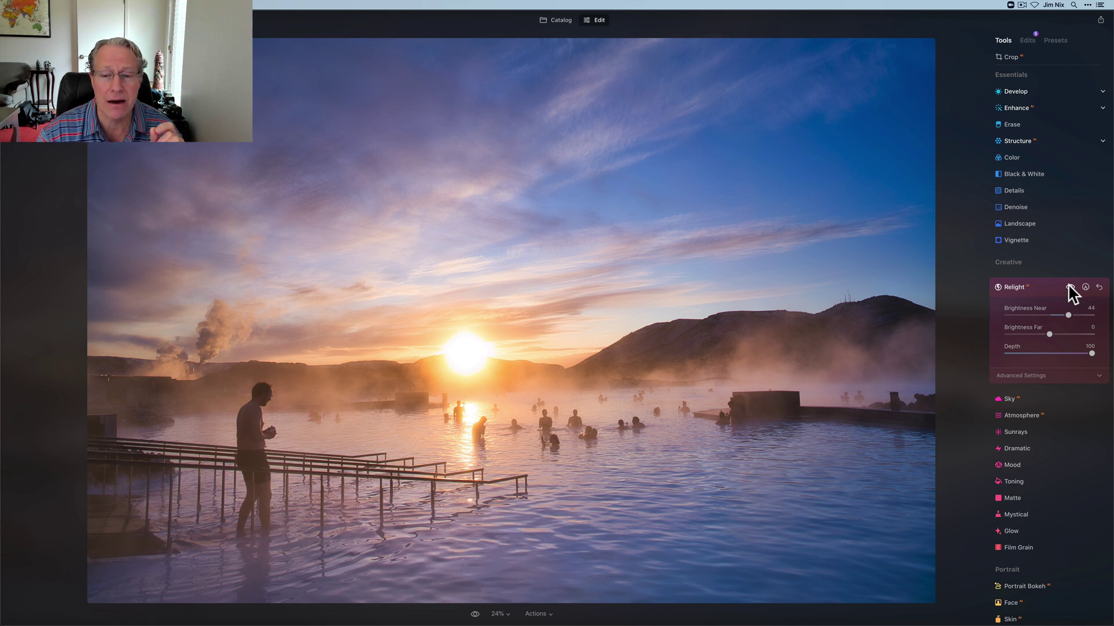
click(1068, 287)
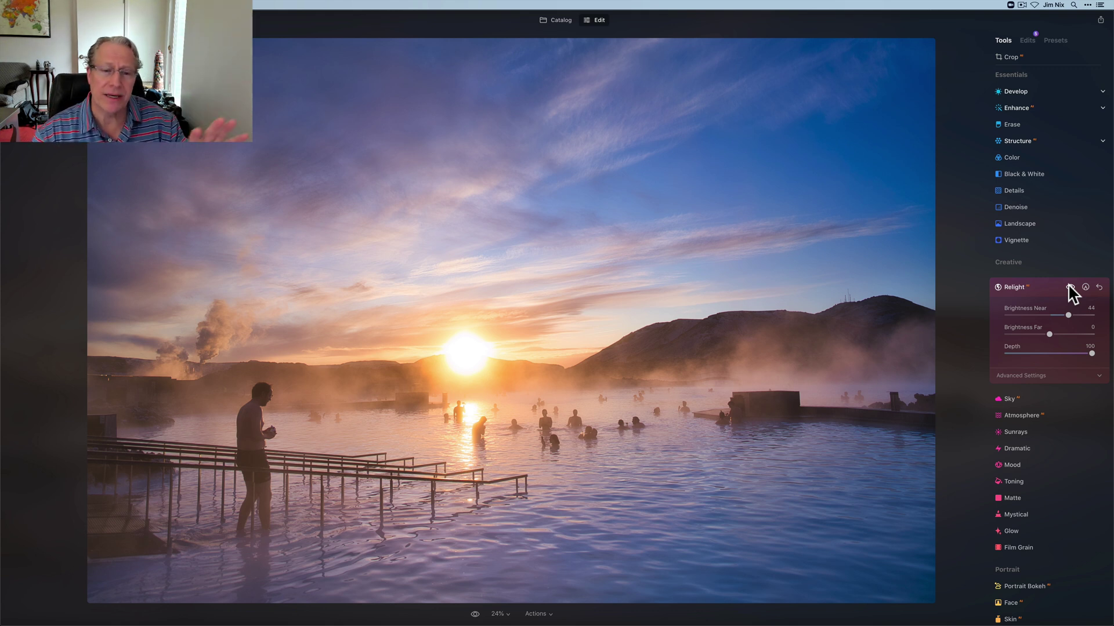
- Add Layered Fog from the Atmosphere tool with Amount at 49 and Depth close to its maximum
click(1029, 420)
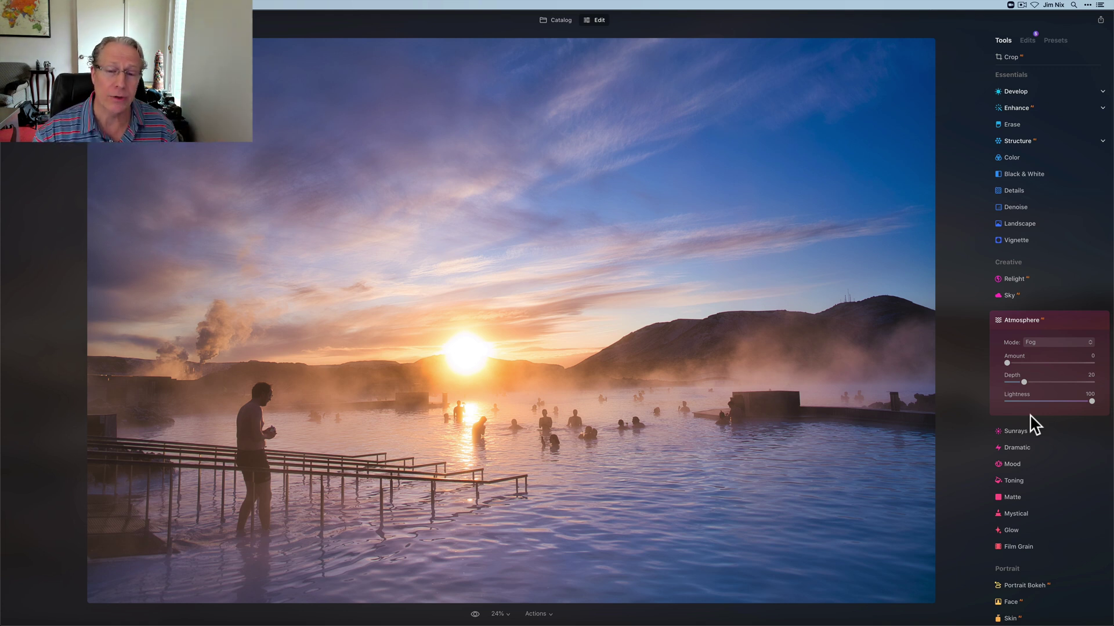
click(1040, 343)
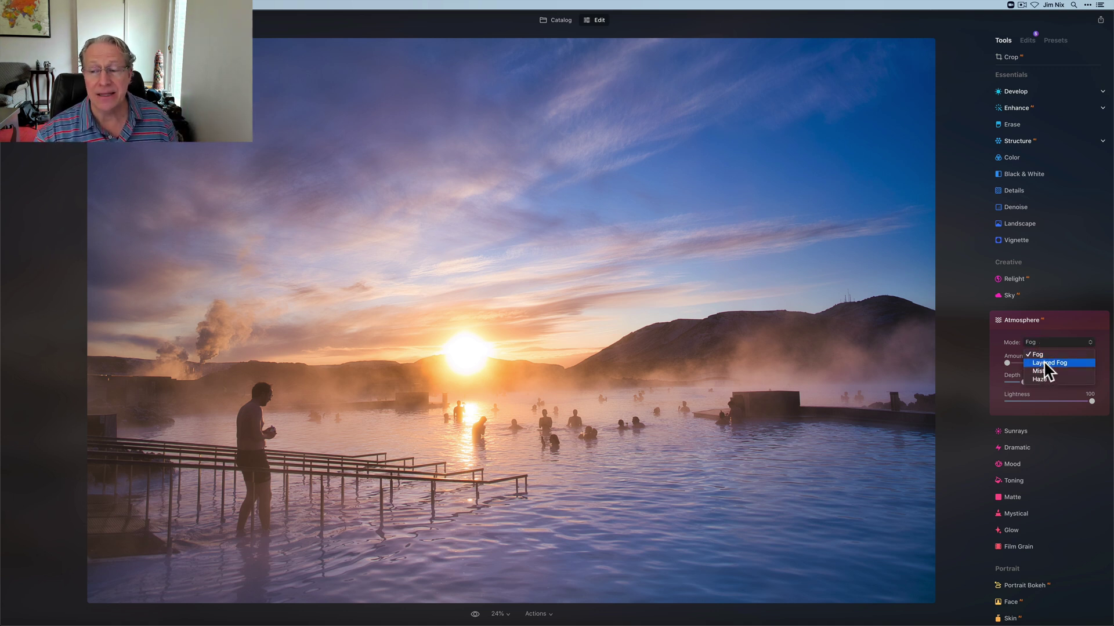
click(1044, 362)
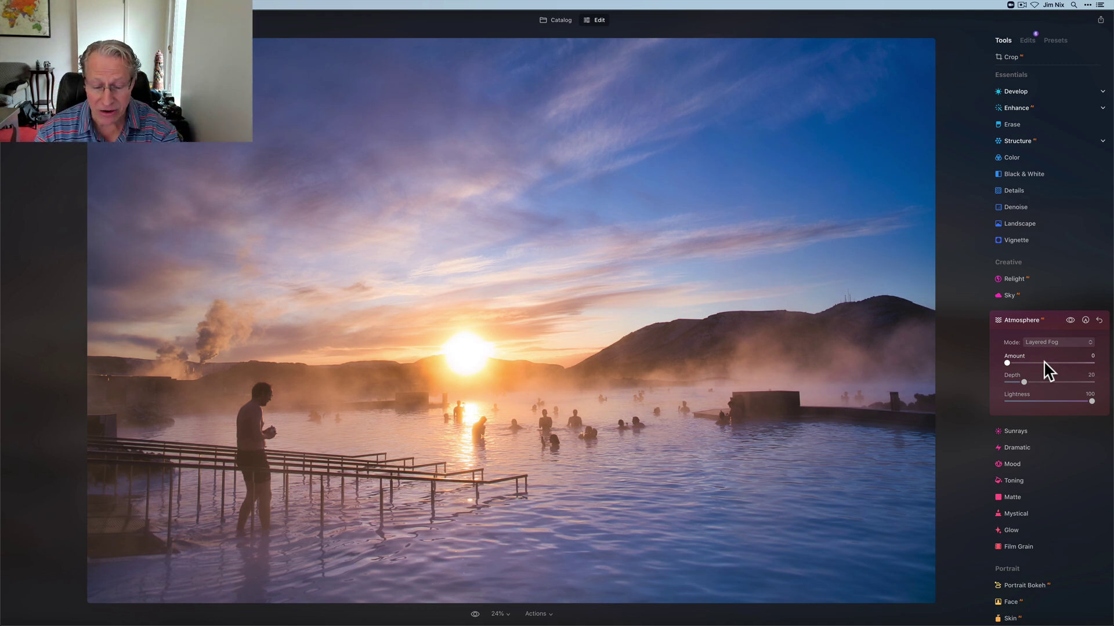
drag(1006, 363, 1048, 361)
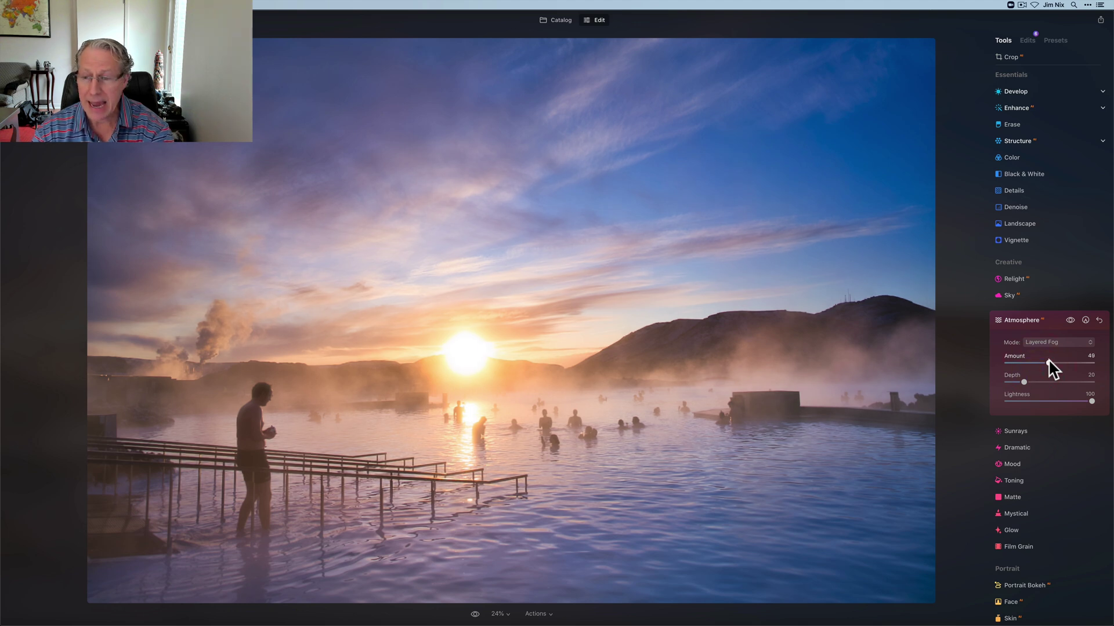
drag(1024, 382, 1090, 378)
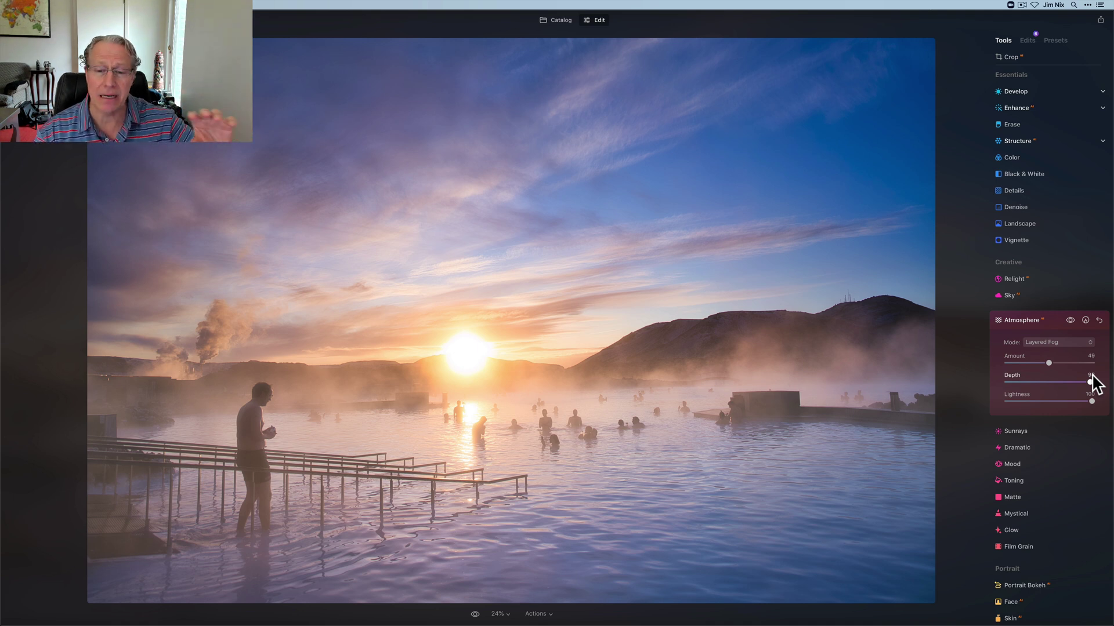
- Lower the Layered Fog's Depth to 38 and compare the photo with and without the fog
drag(1091, 382, 1044, 376)
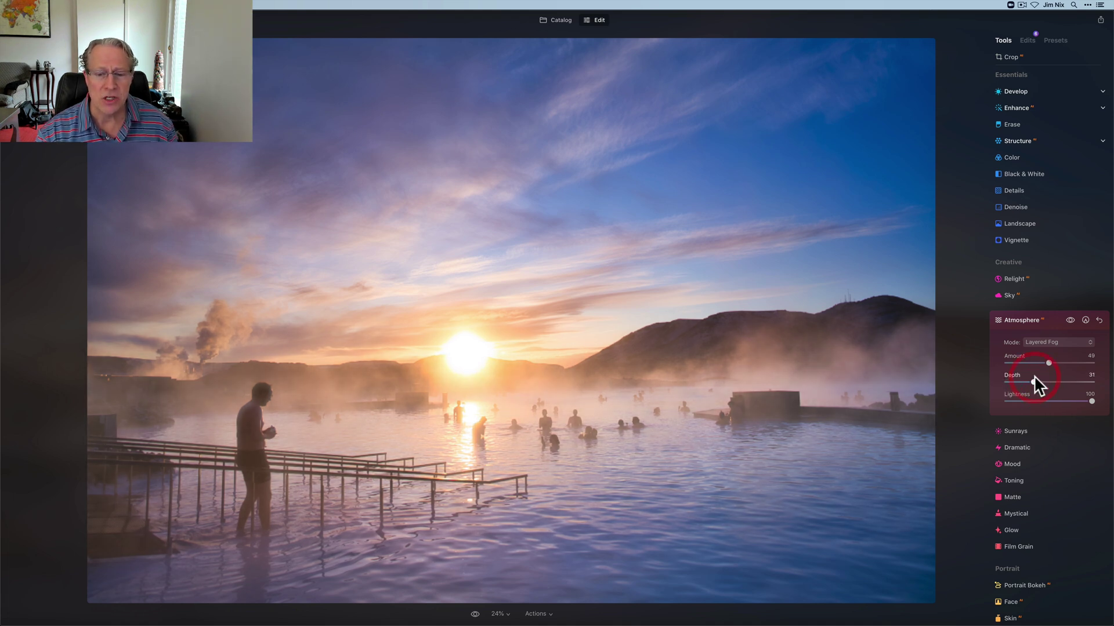
drag(1033, 377, 1035, 378)
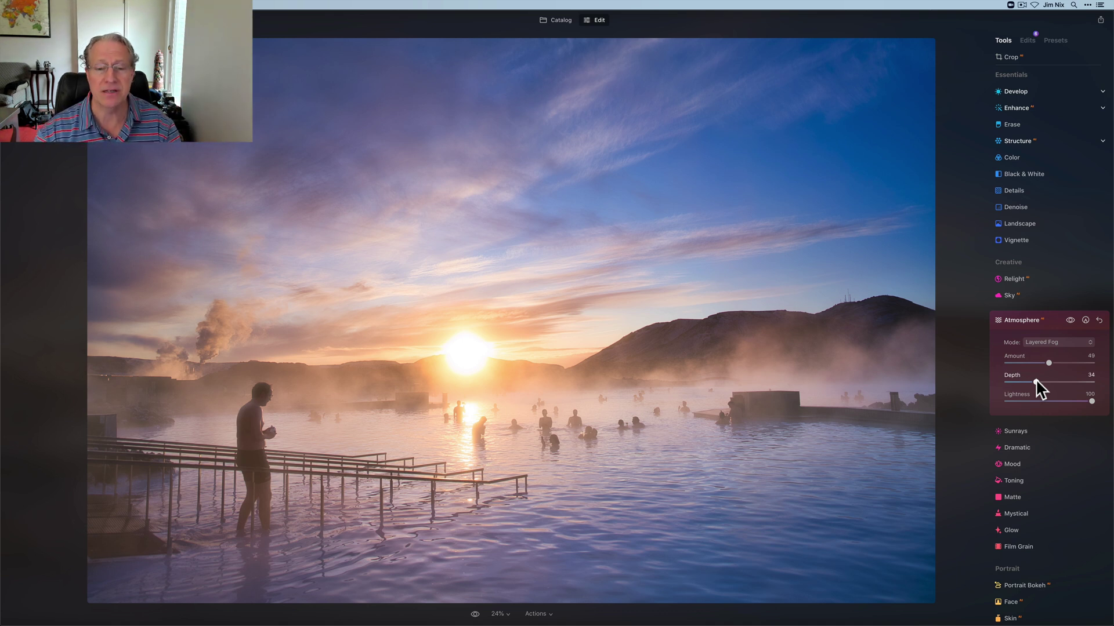
click(1071, 320)
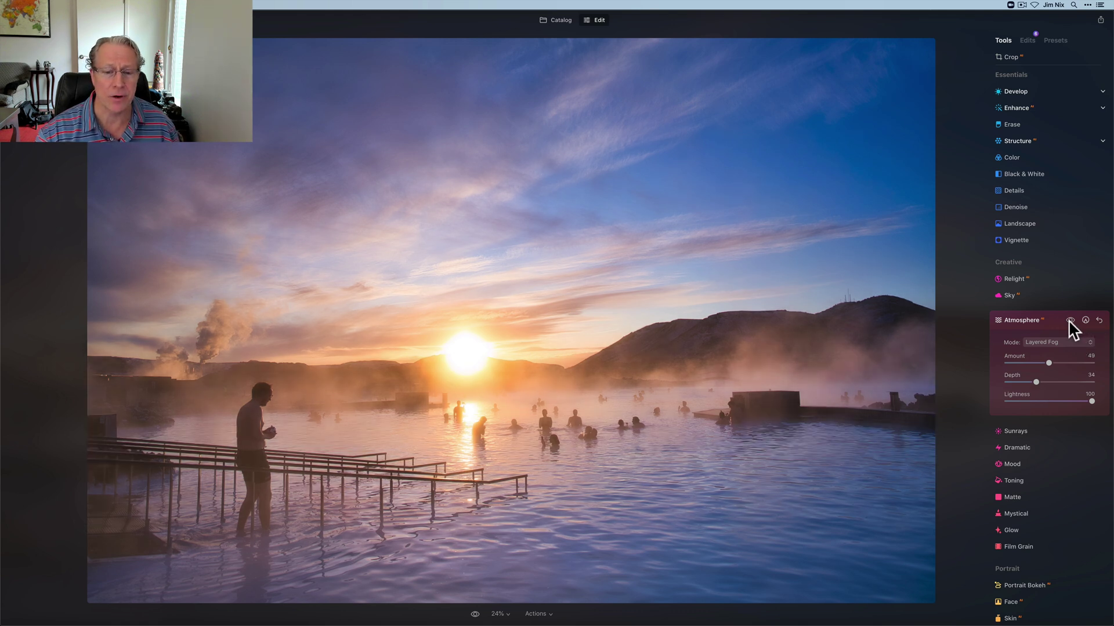
click(1071, 320)
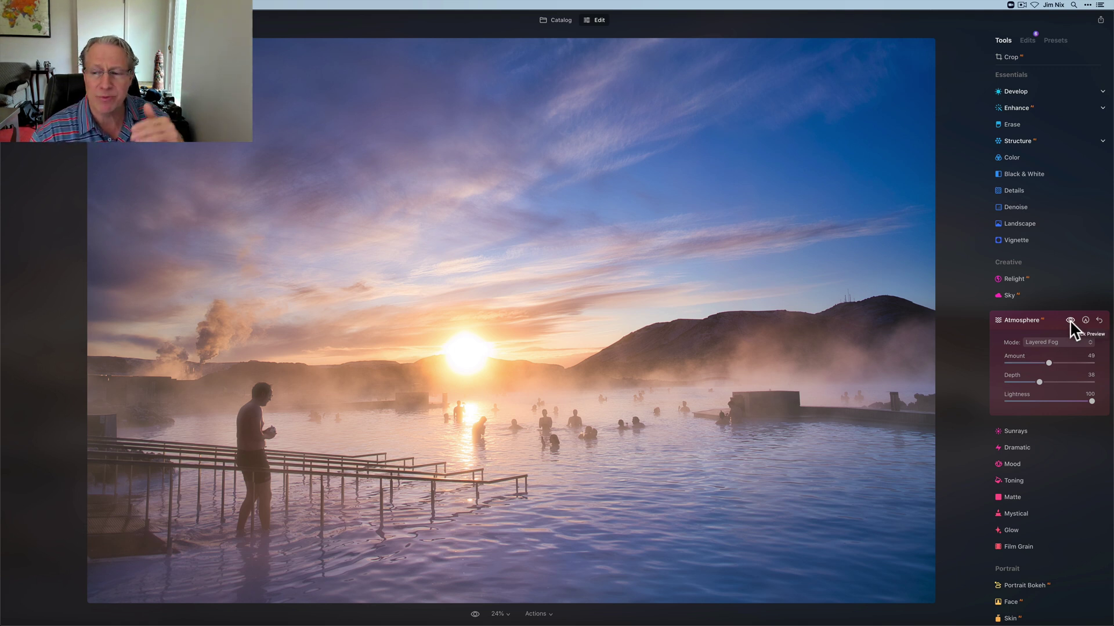
- Review the available Atmosphere modes, keeping Layered Fog, and compare the photo with and without the effect again
click(1039, 341)
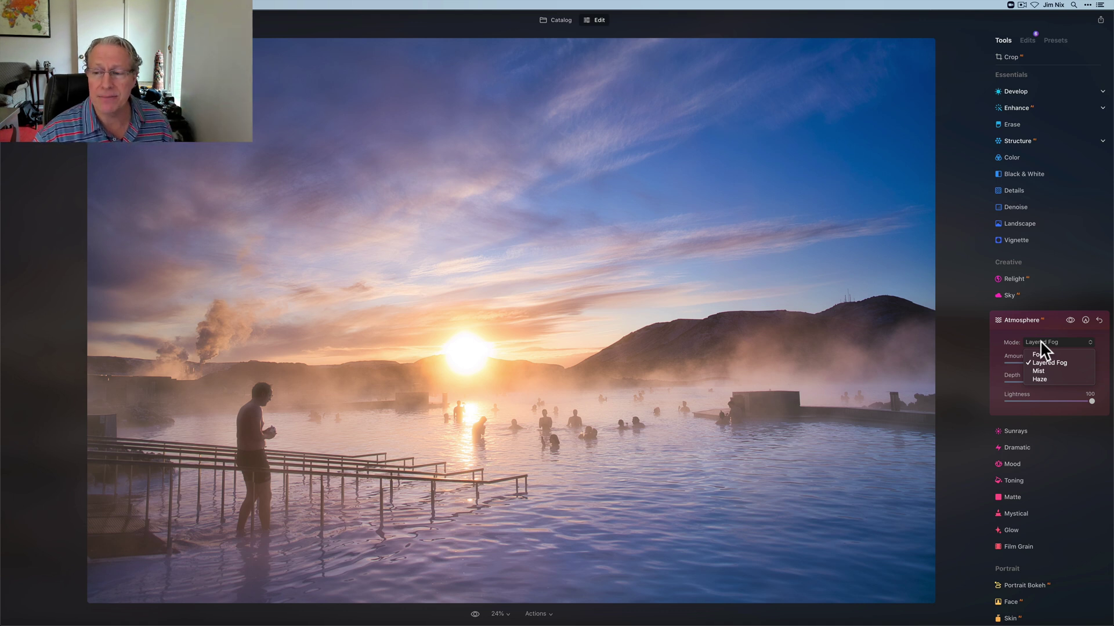
click(1039, 341)
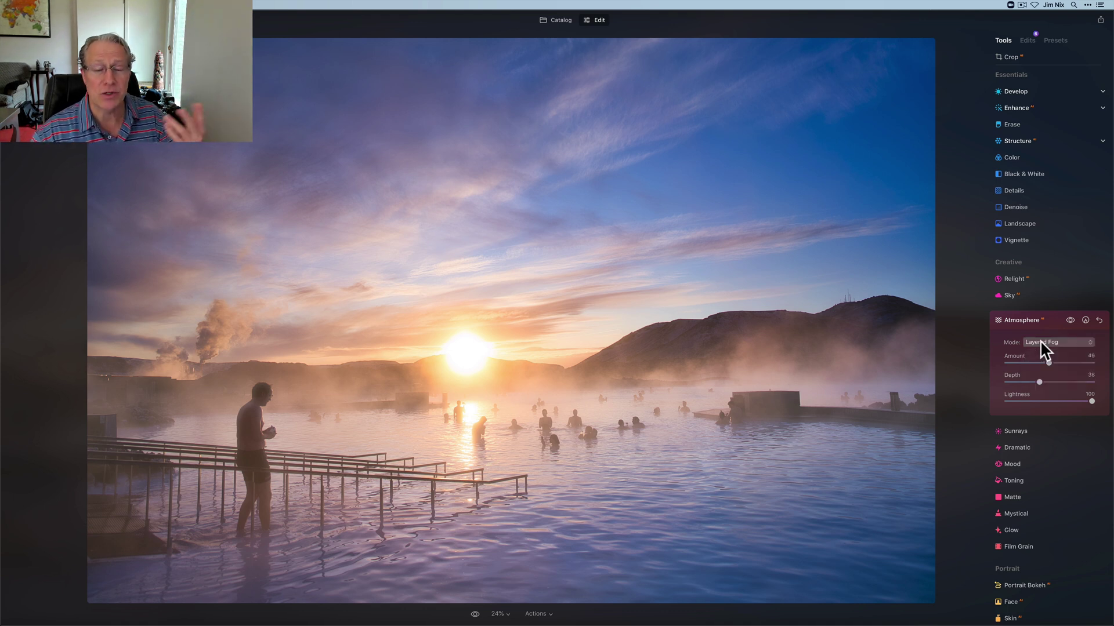
click(1070, 320)
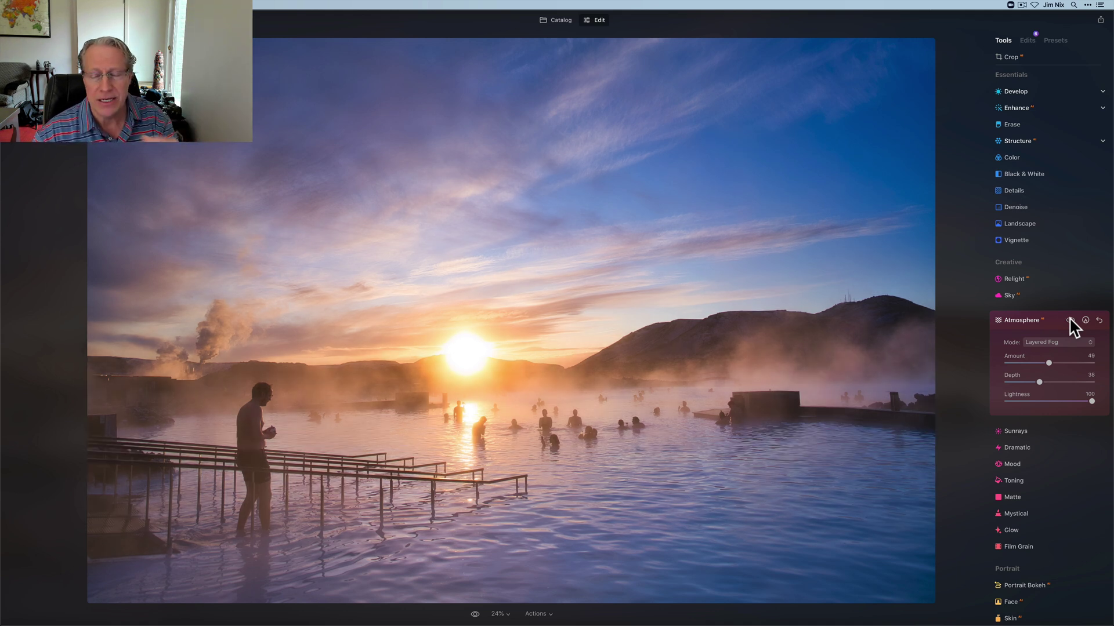
click(1070, 321)
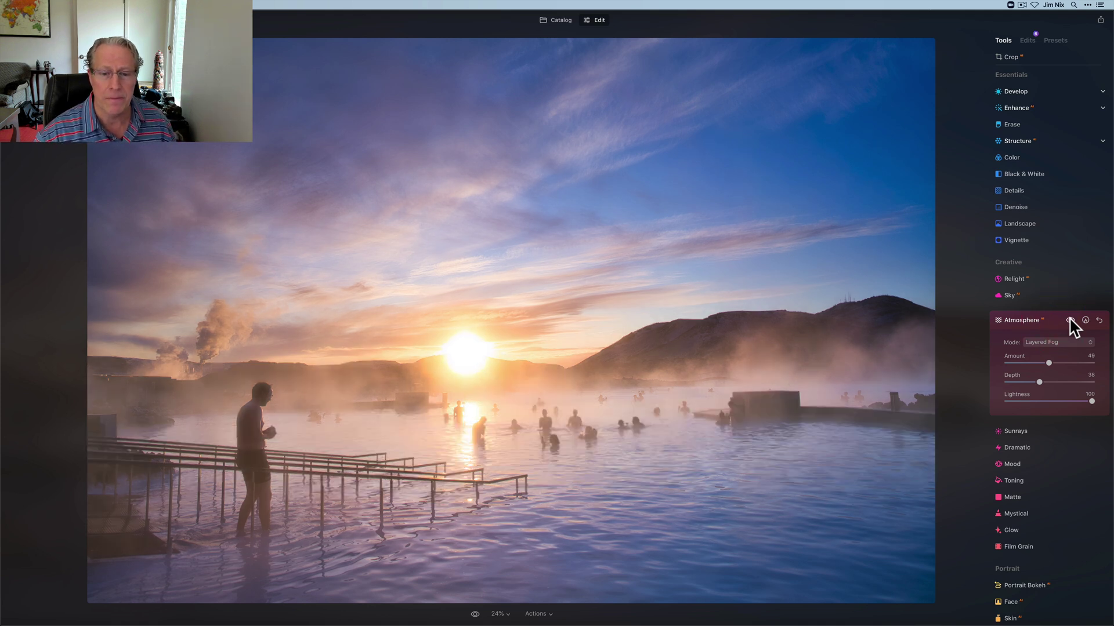
click(1038, 324)
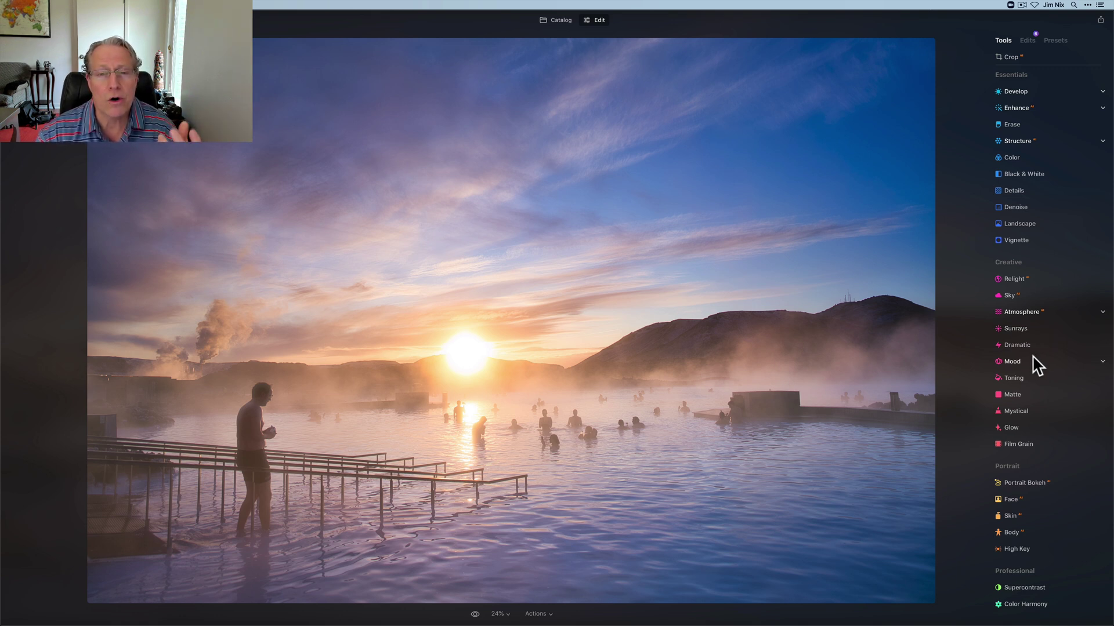
- Apply the Mystical effect with an Amount of 45 and compare the photo with and without it
click(1019, 413)
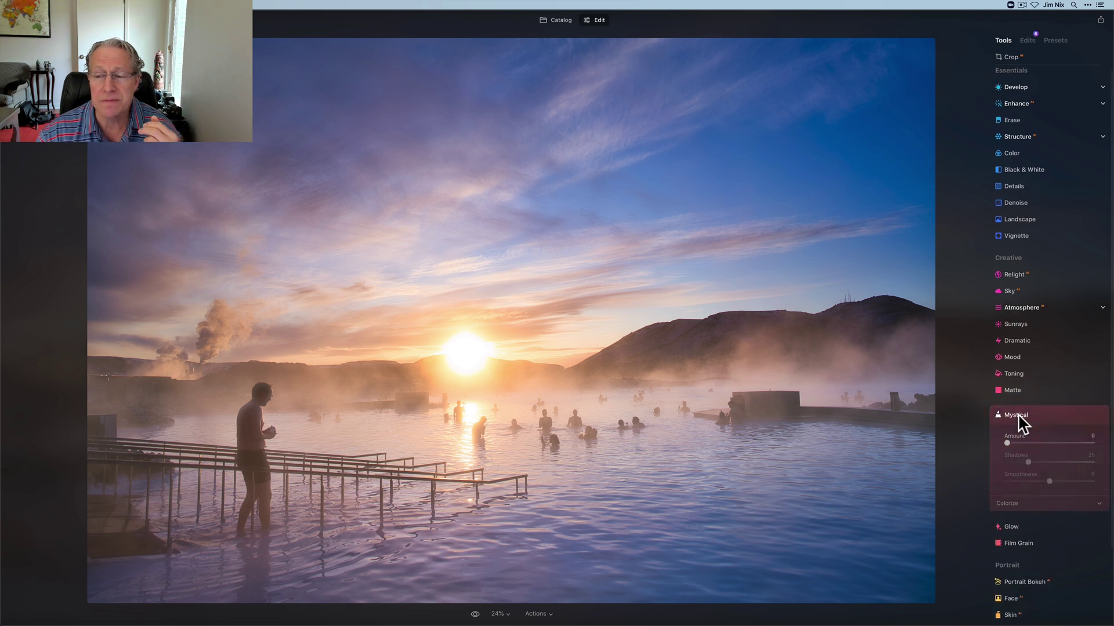
drag(1011, 389, 1023, 386)
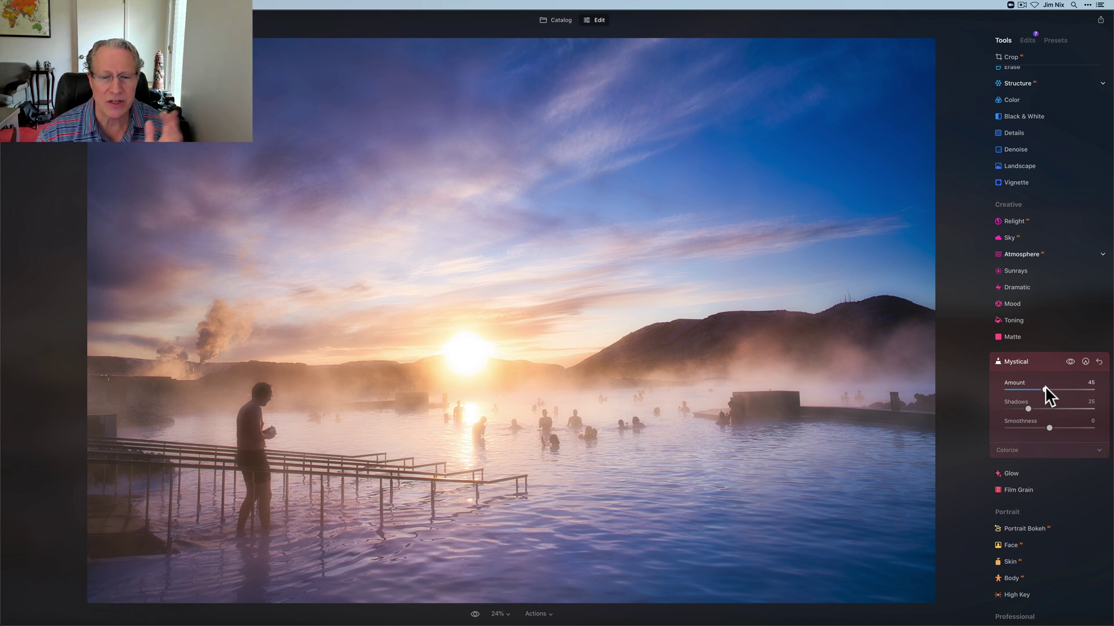
click(1070, 361)
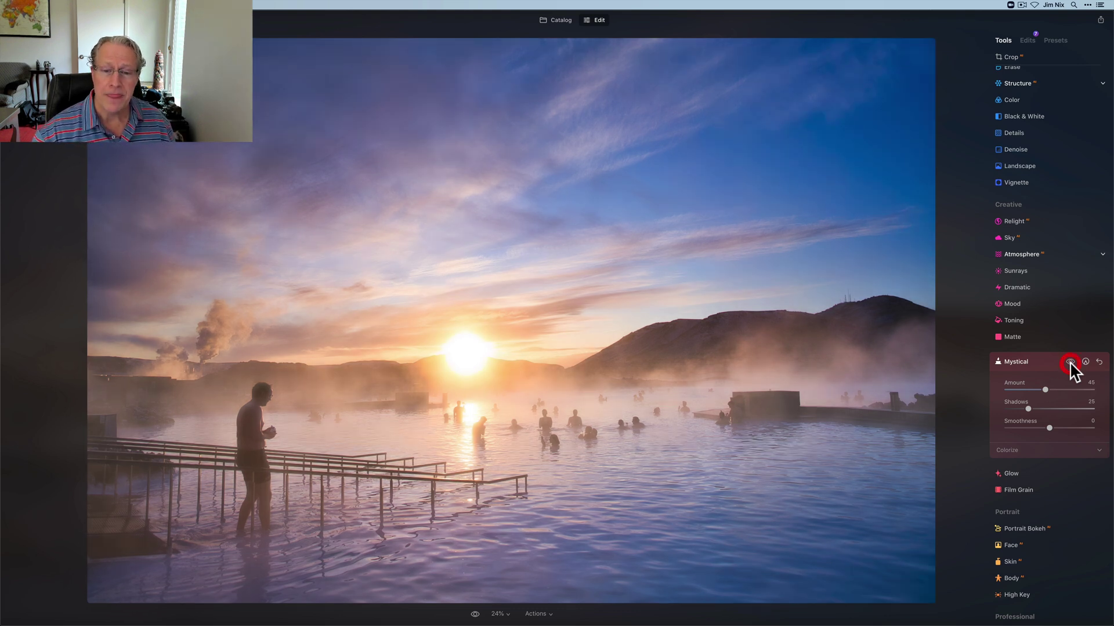
click(1069, 361)
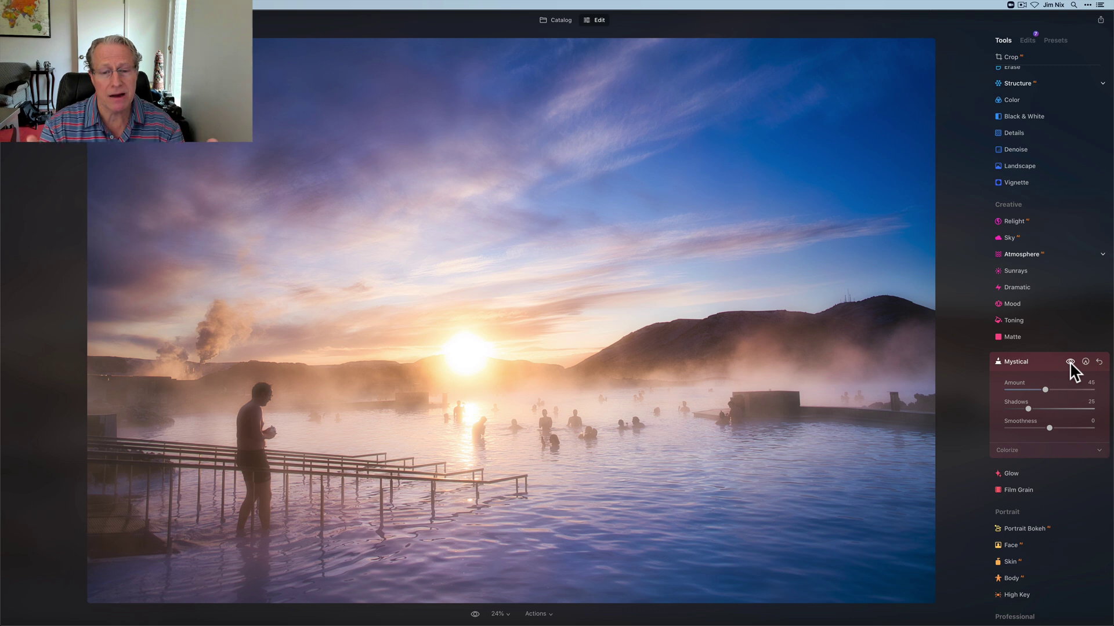
click(1070, 362)
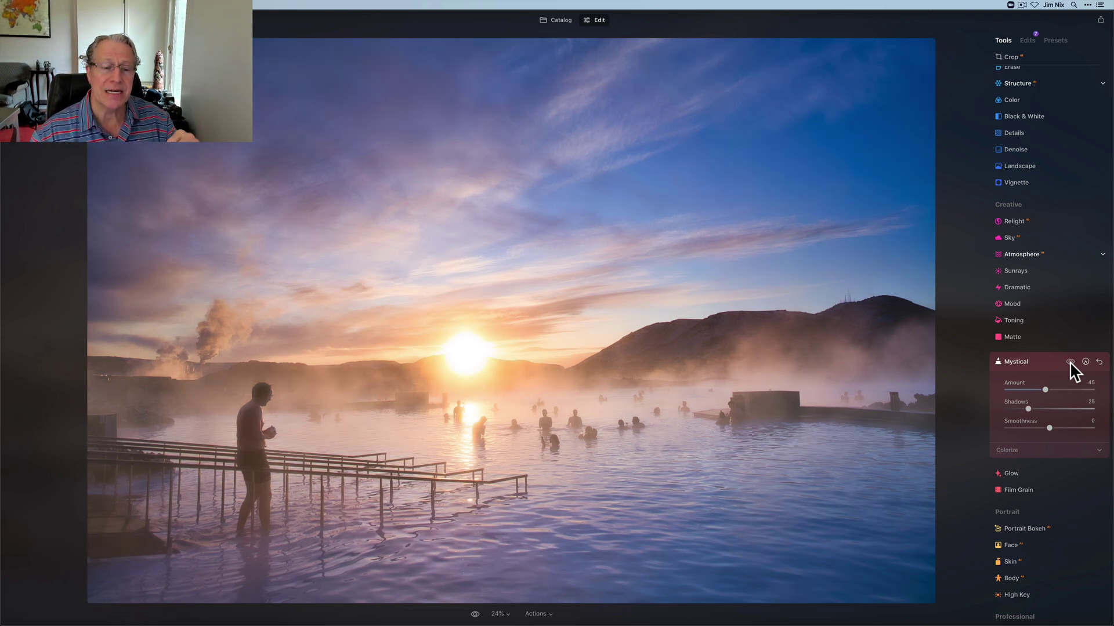
click(1070, 362)
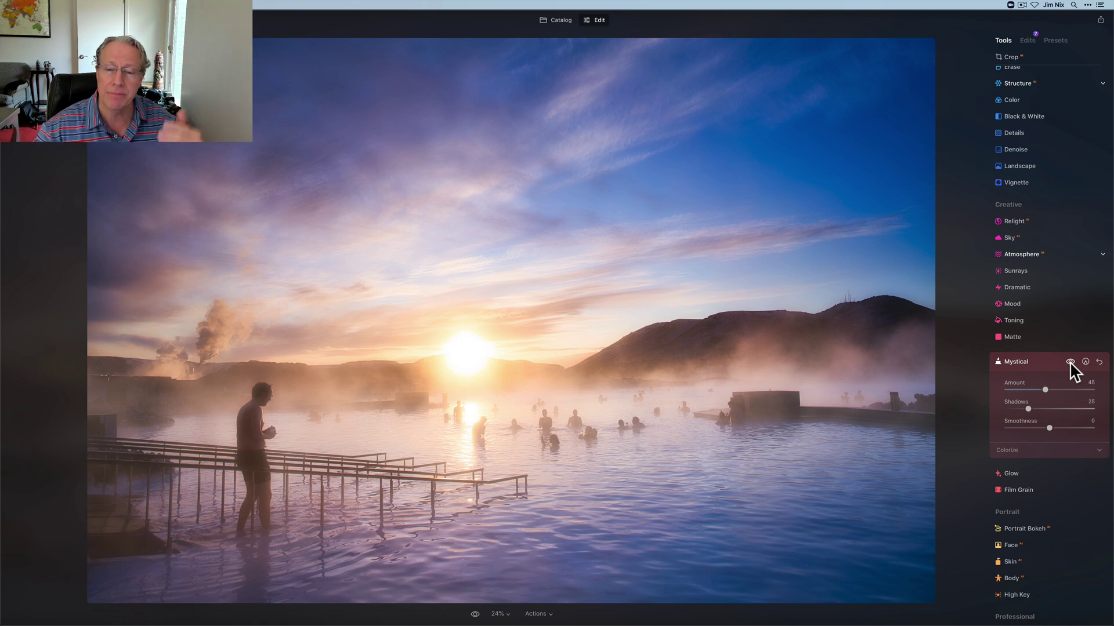
click(1070, 362)
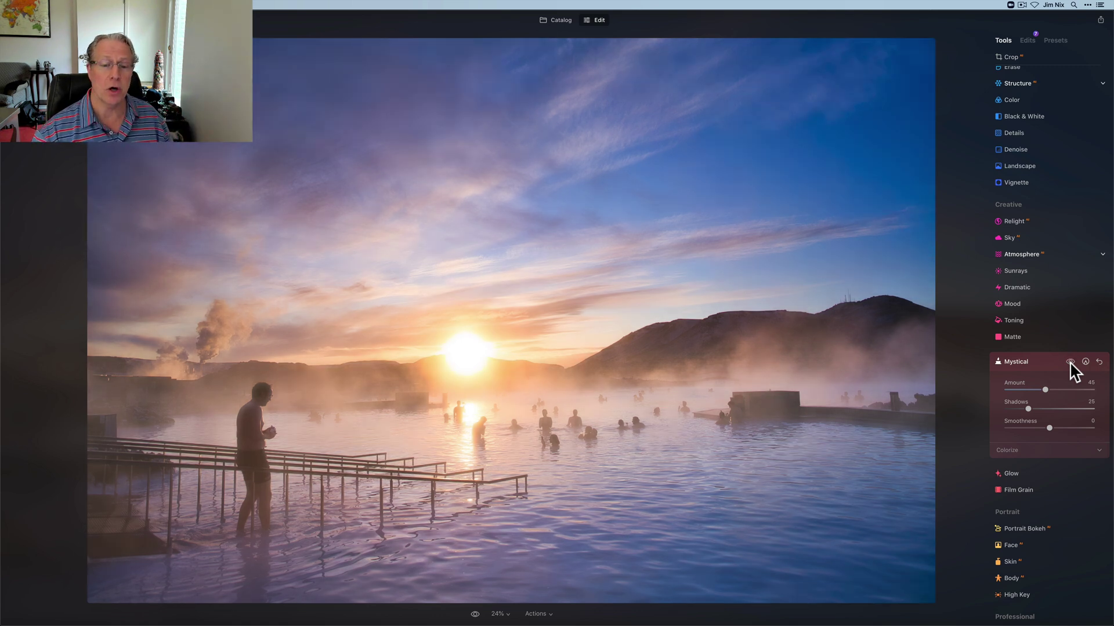
click(1070, 362)
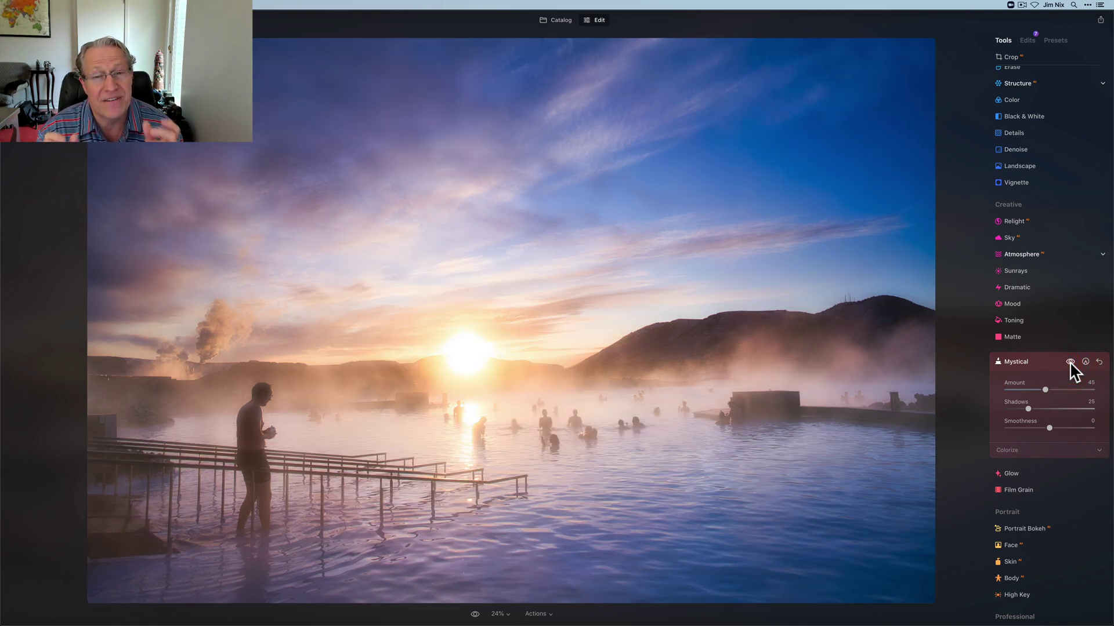
click(1052, 366)
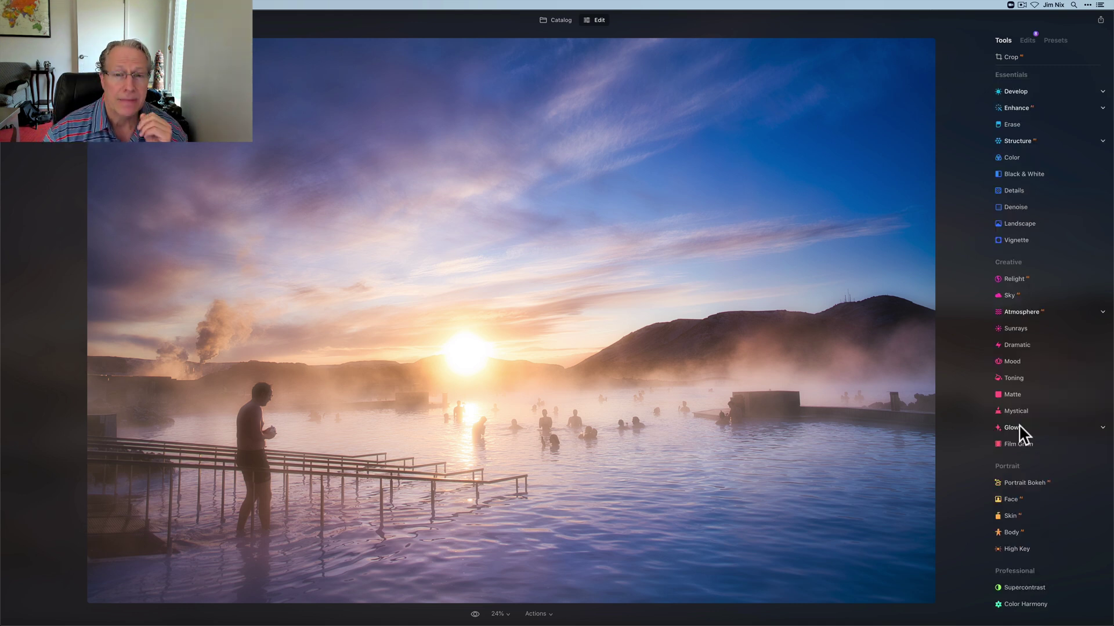
- Review the effect types offered by the Glow tool without applying one
click(1019, 428)
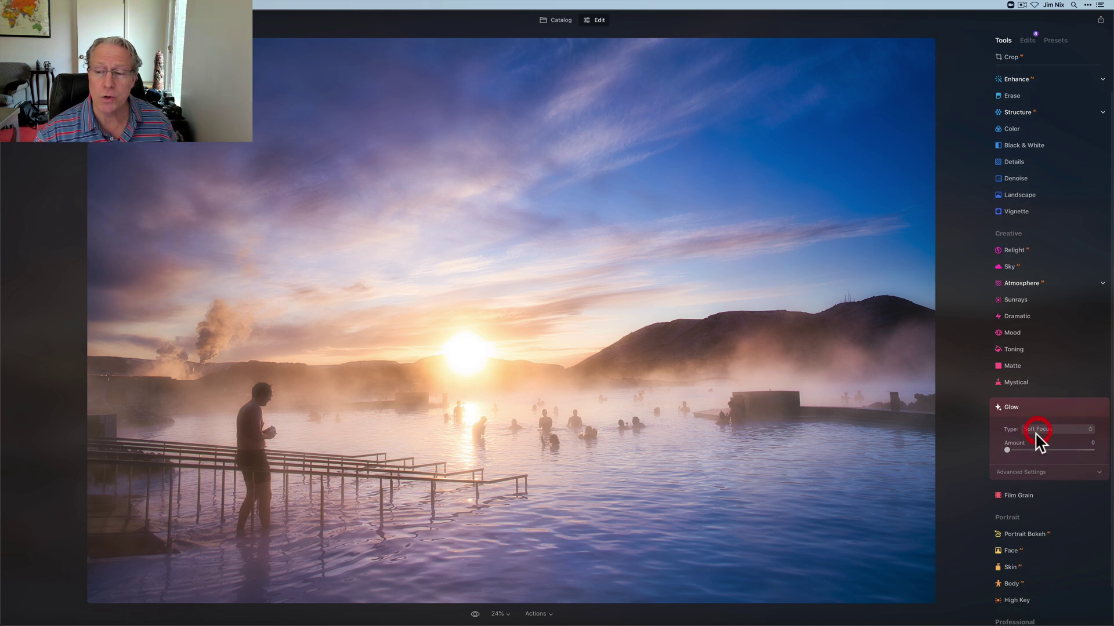
click(1037, 430)
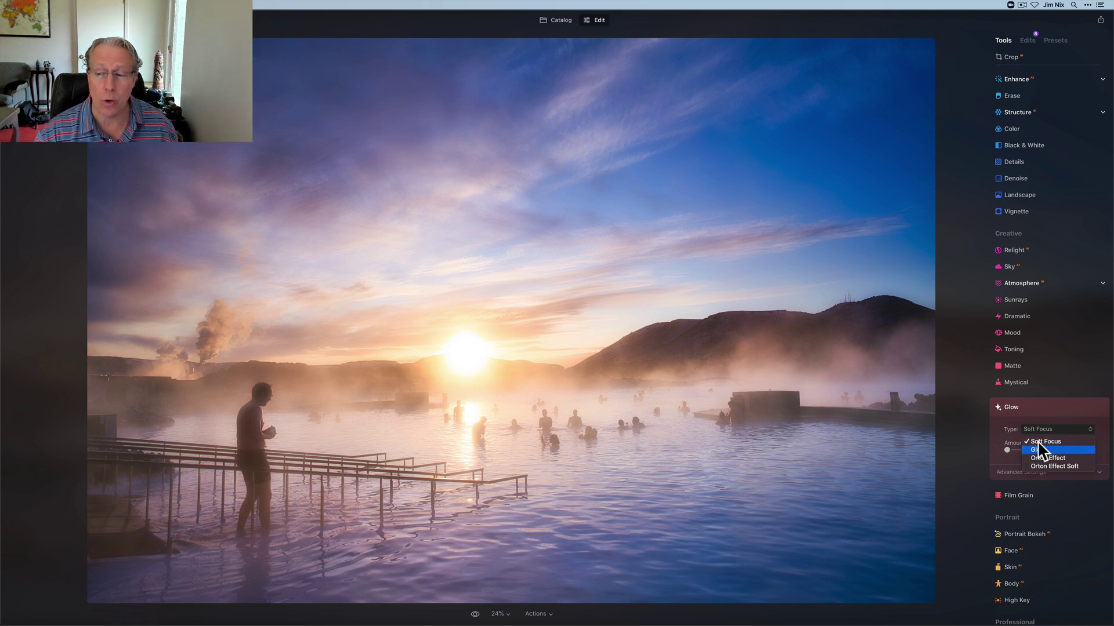
click(1042, 410)
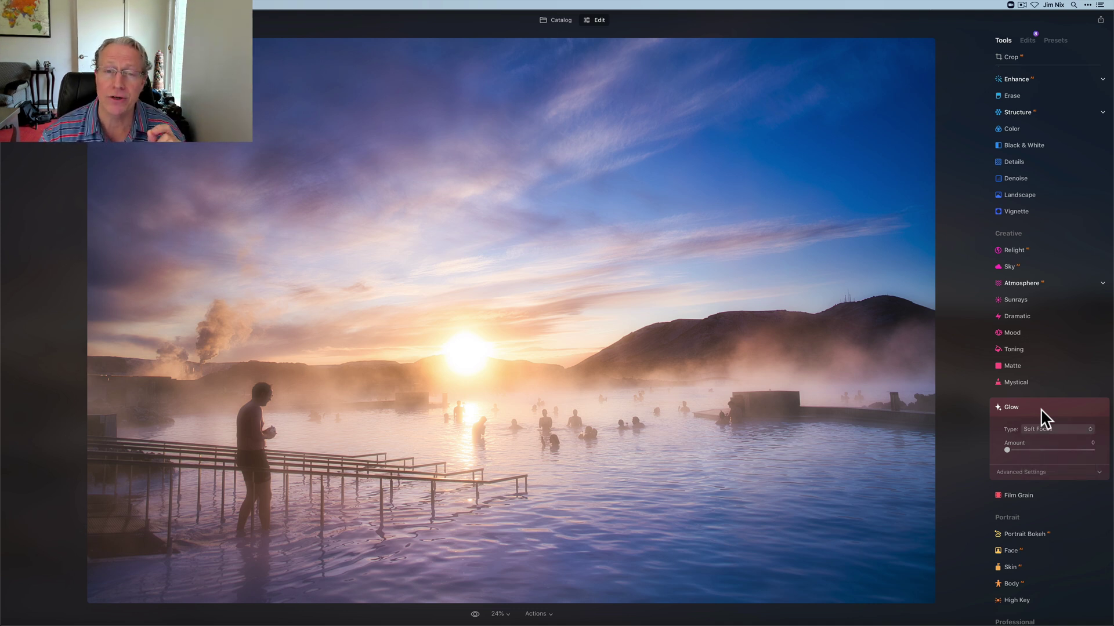
click(1041, 409)
- Adjust the shadows with Supercontrast, setting Shadows Contrast to 67 and Shadows Balance to -3
click(1027, 587)
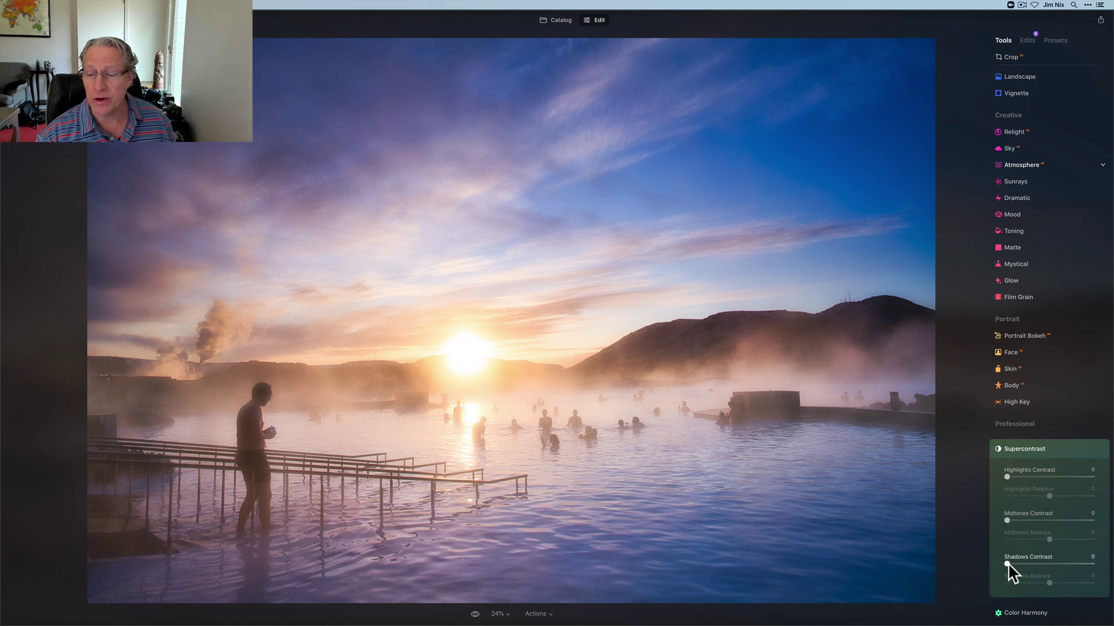
drag(1007, 563, 1017, 558)
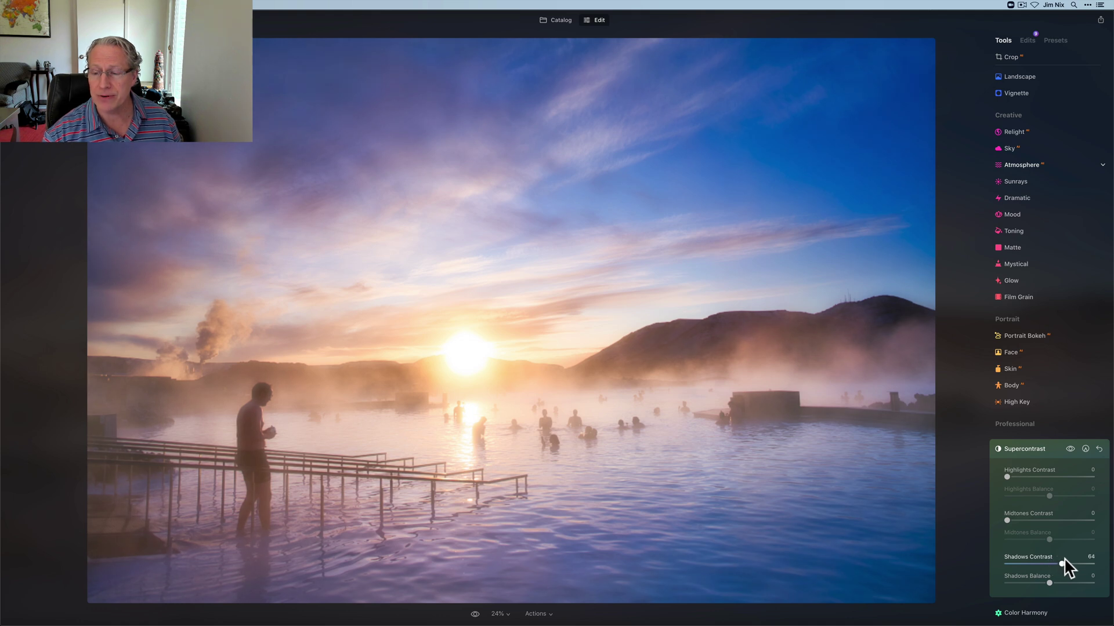
drag(1066, 560, 1065, 562)
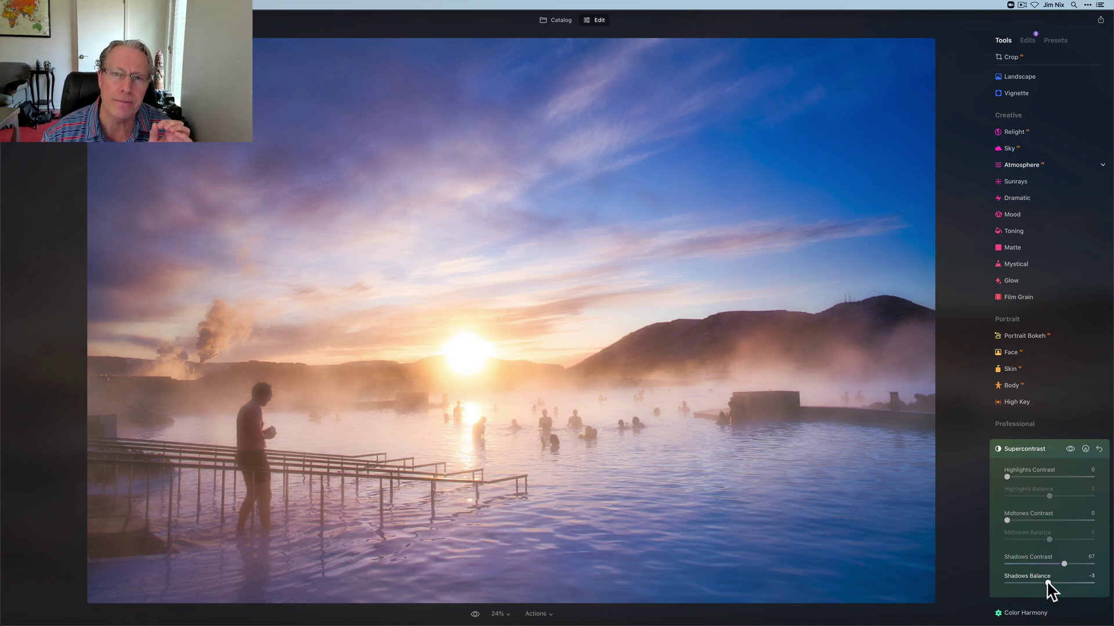
- Compare the photo with and without the Supercontrast shadow adjustment
click(1069, 449)
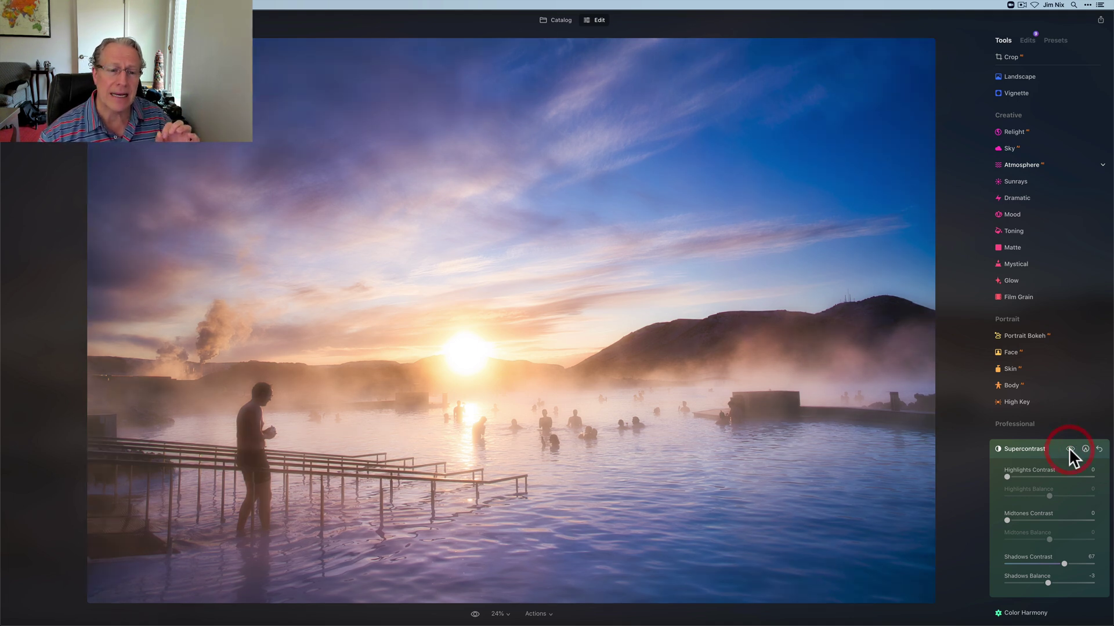
click(1068, 448)
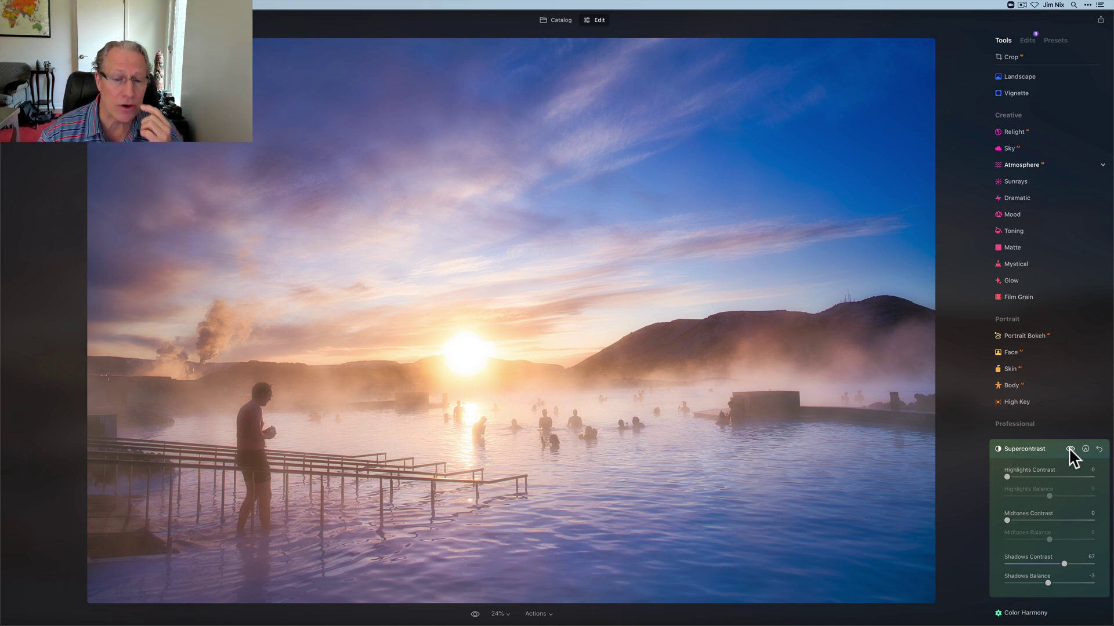
click(1069, 449)
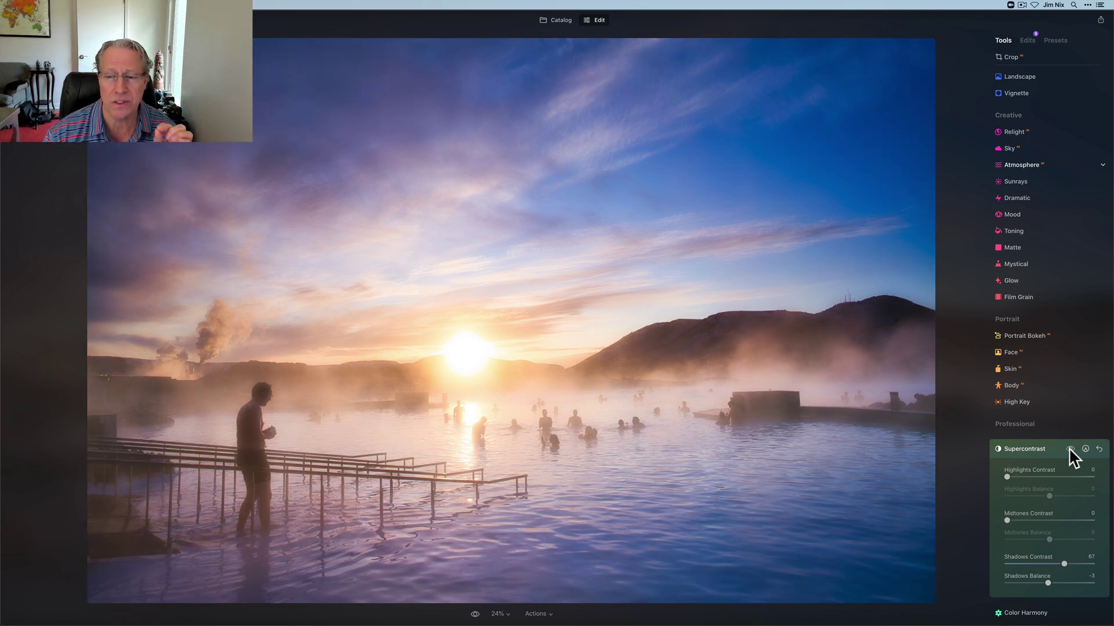
click(1068, 448)
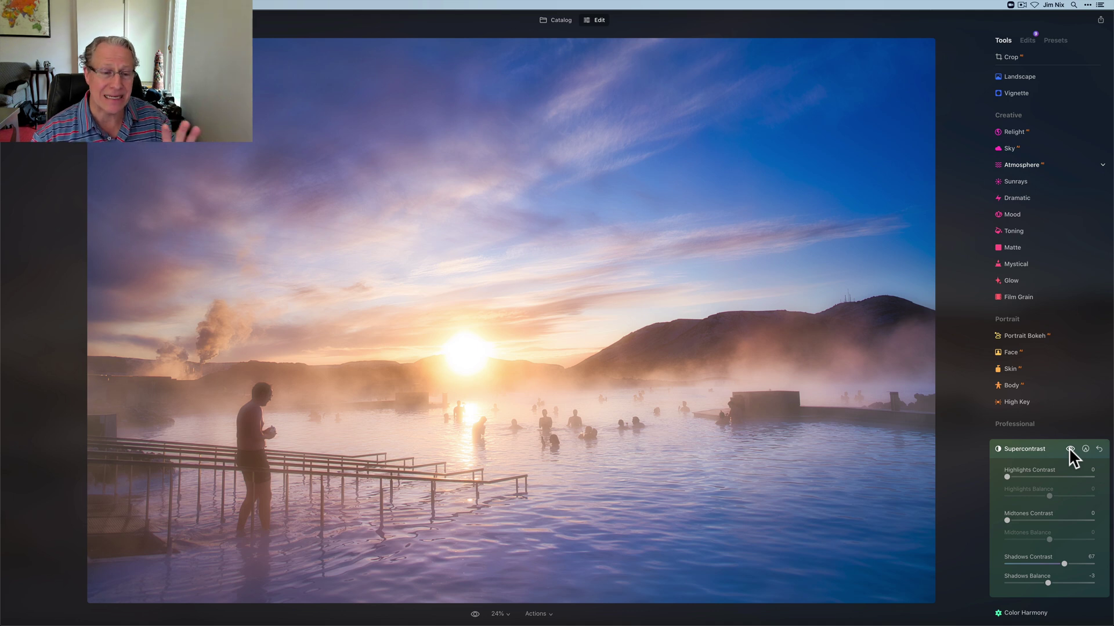
click(1069, 448)
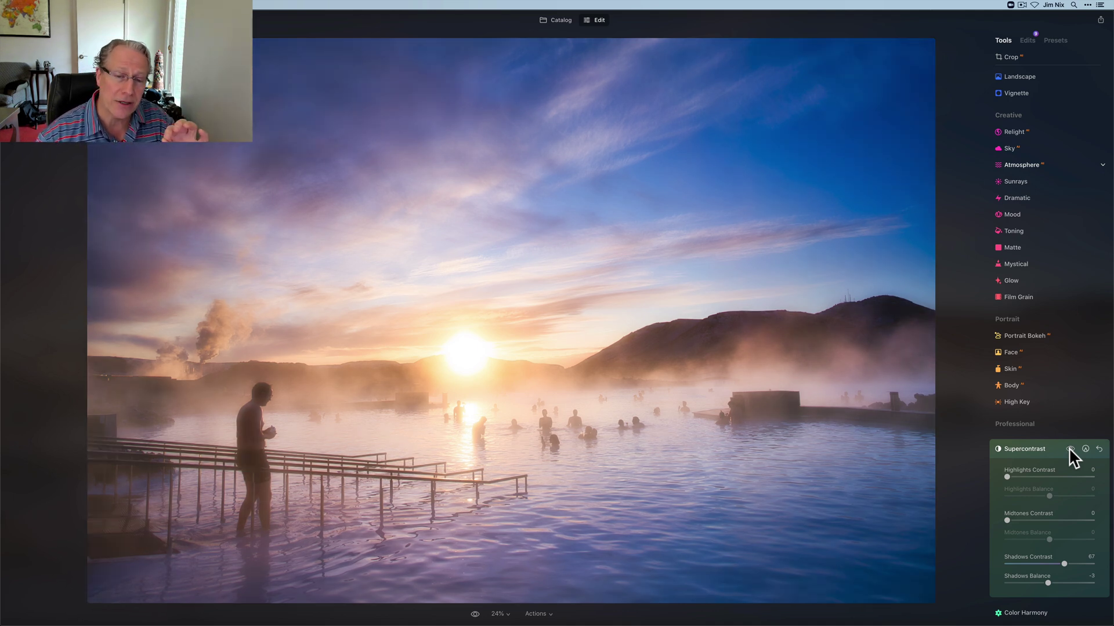
click(1069, 448)
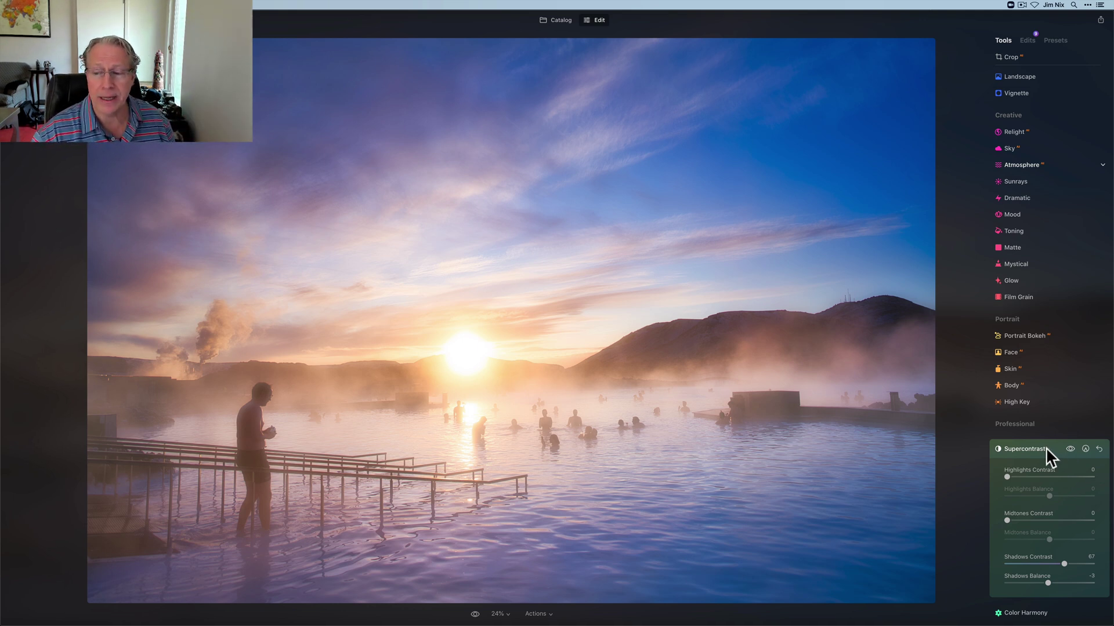
click(1046, 448)
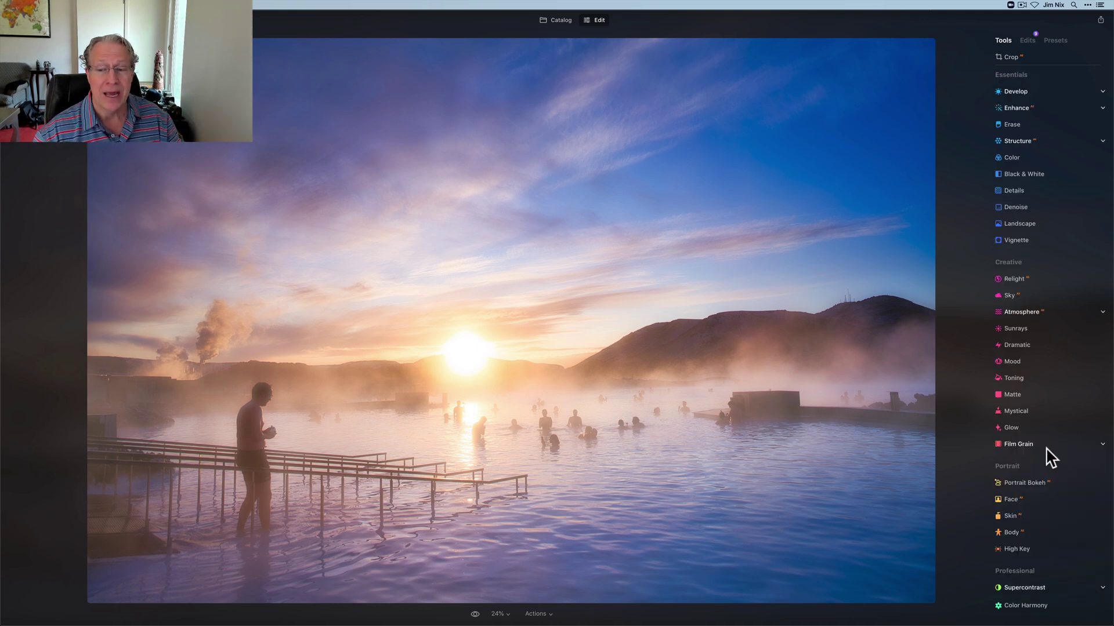
- Add a vignette with Amount at -20, Size at 41 and Inner Light at 36
click(1021, 240)
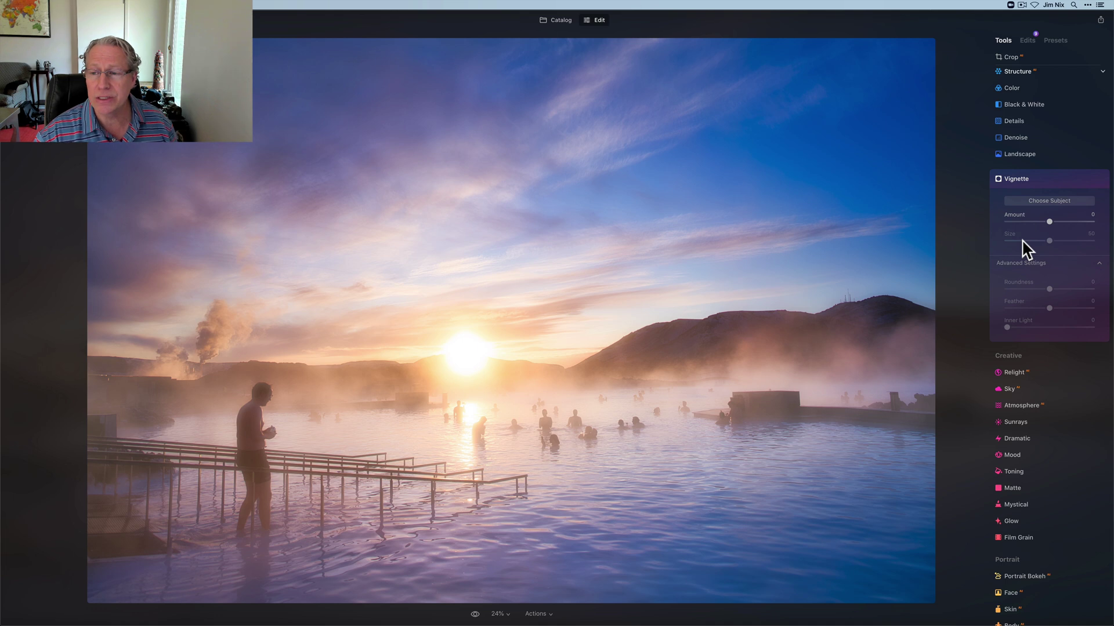
drag(1049, 218, 1046, 229)
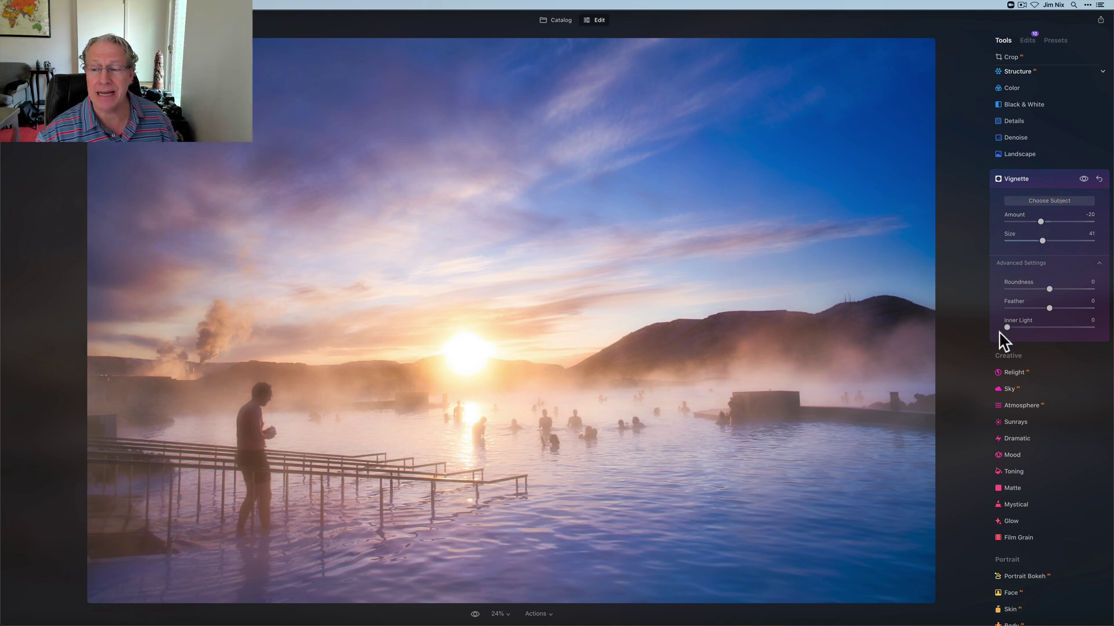
mouse_move(1007, 327)
mouse_down()
mouse_move(1031, 322)
mouse_move(1000, 325)
mouse_up()
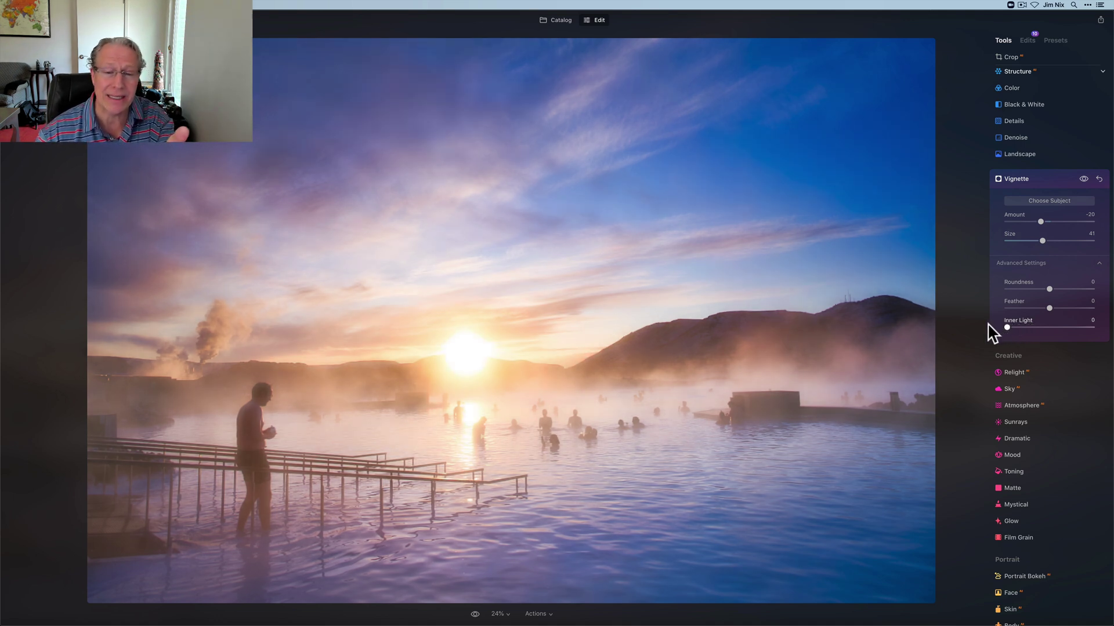
drag(1023, 325, 1039, 324)
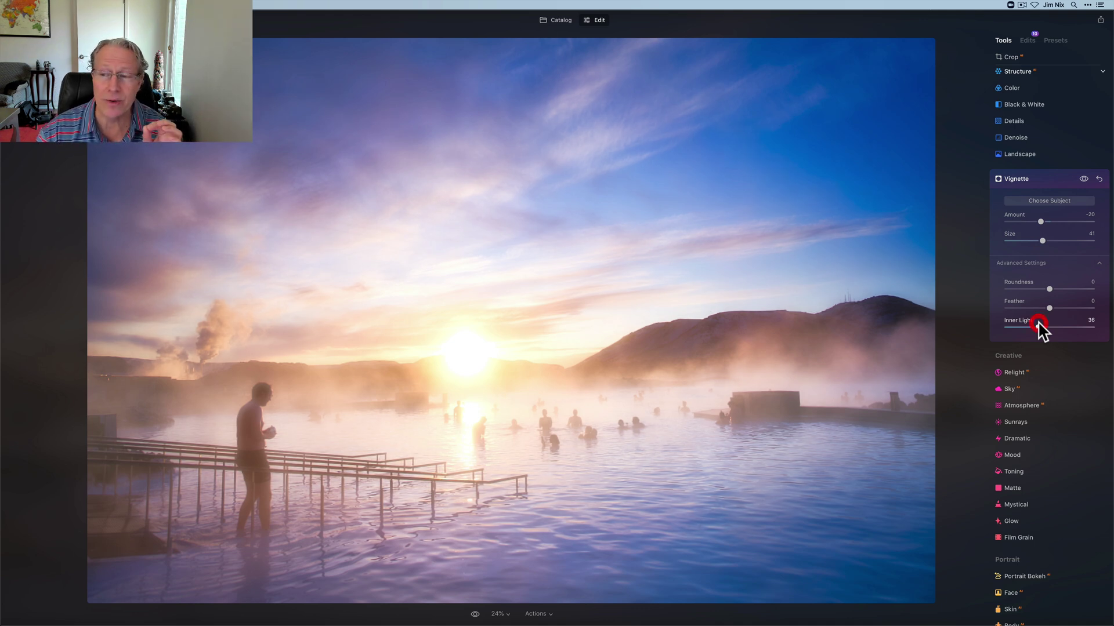
- Center the vignette on the sun by choosing it as the vignette's subject
click(1051, 201)
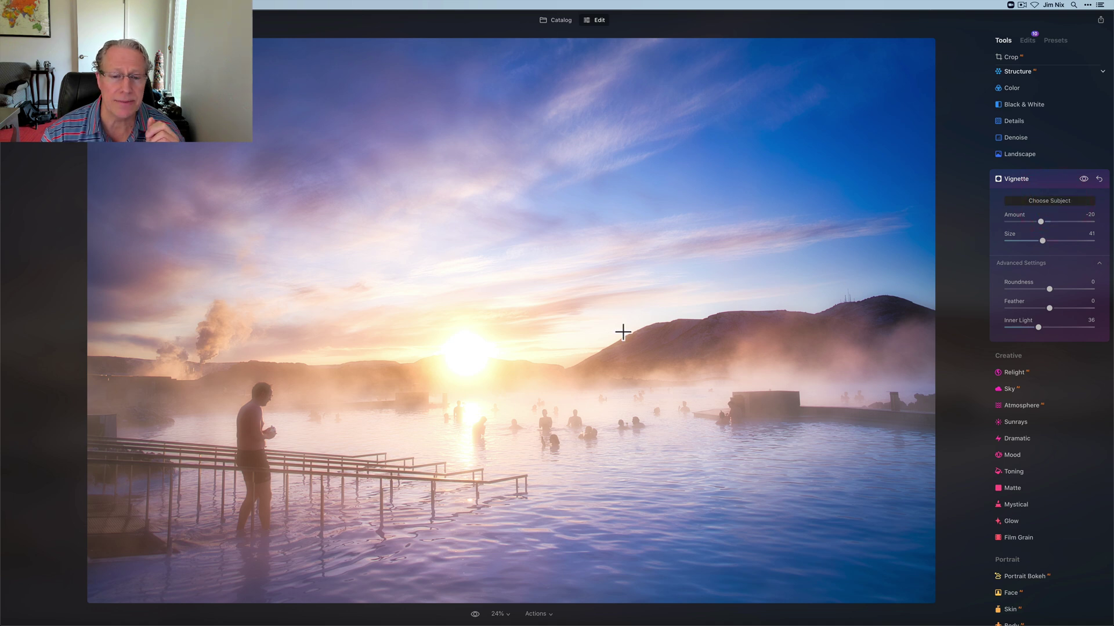
click(465, 352)
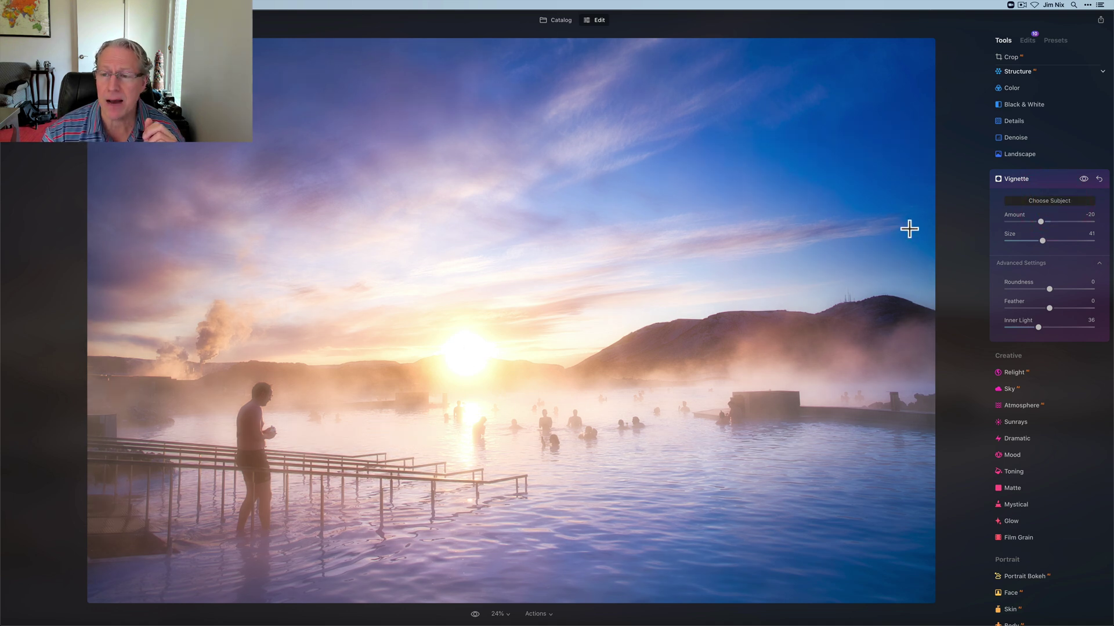
click(1067, 203)
- Try the vignette's Inner Light at both extremes, set it to 4, and compare the photo with and without the vignette
drag(1037, 328, 990, 332)
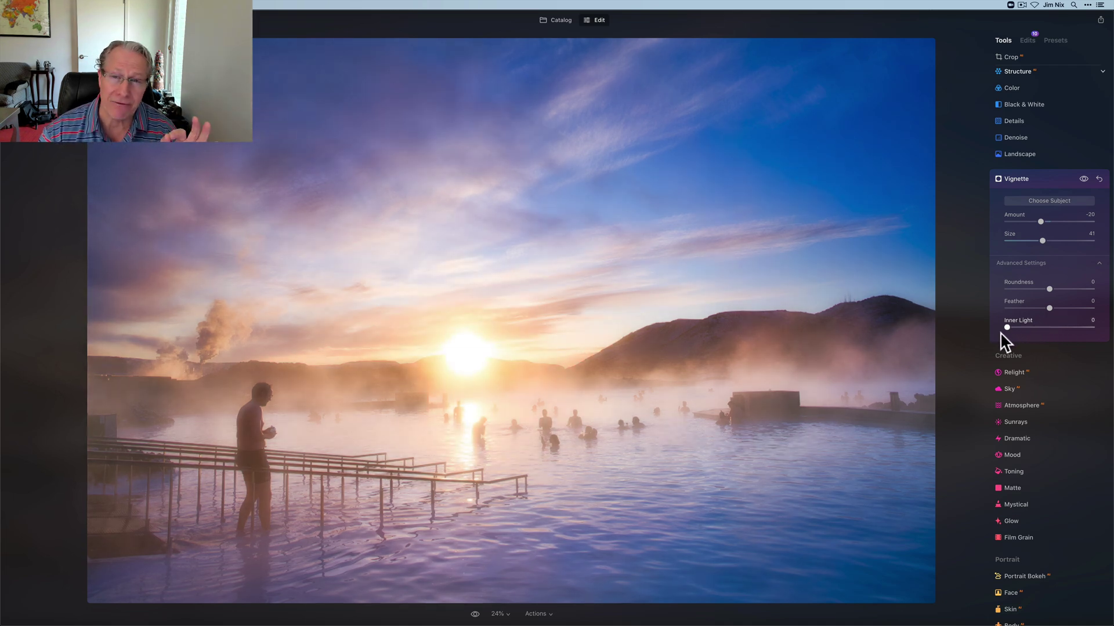
click(1093, 327)
drag(1097, 322, 1011, 328)
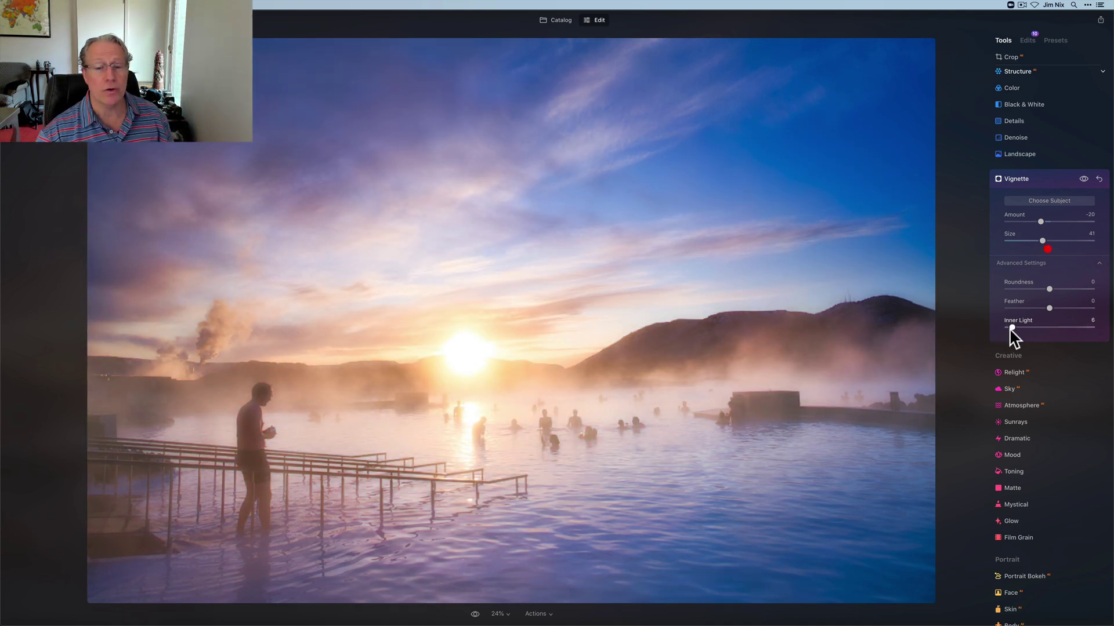
click(1083, 179)
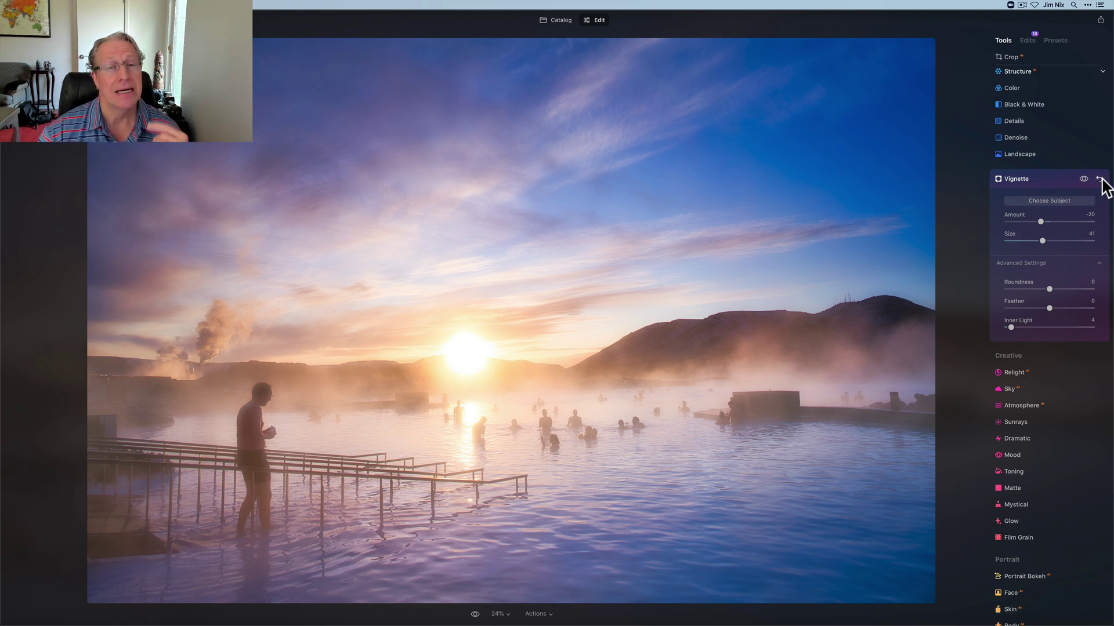
- Reset the Vignette tool's settings and collapse the tool
click(1099, 180)
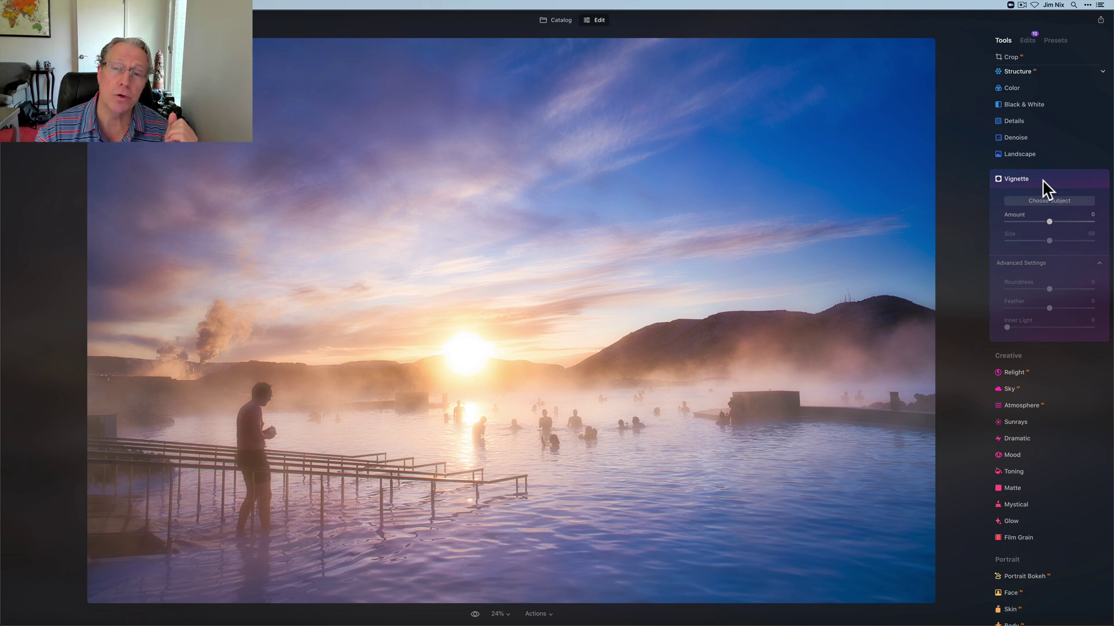
click(1042, 179)
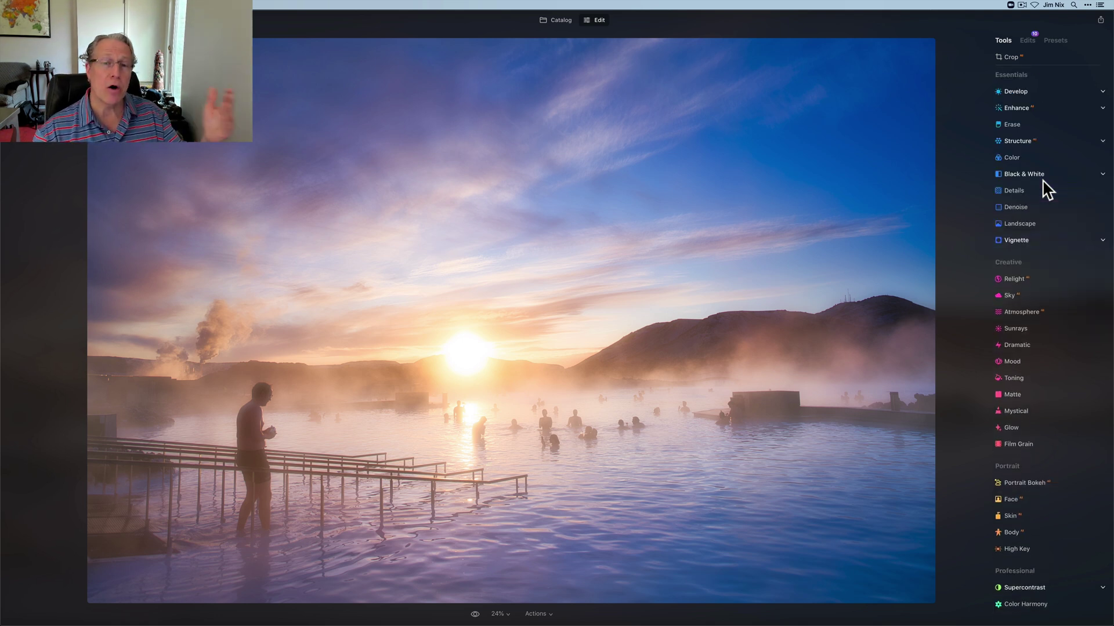
- Compare the fully edited hot-spring photo with the unedited original
click(475, 614)
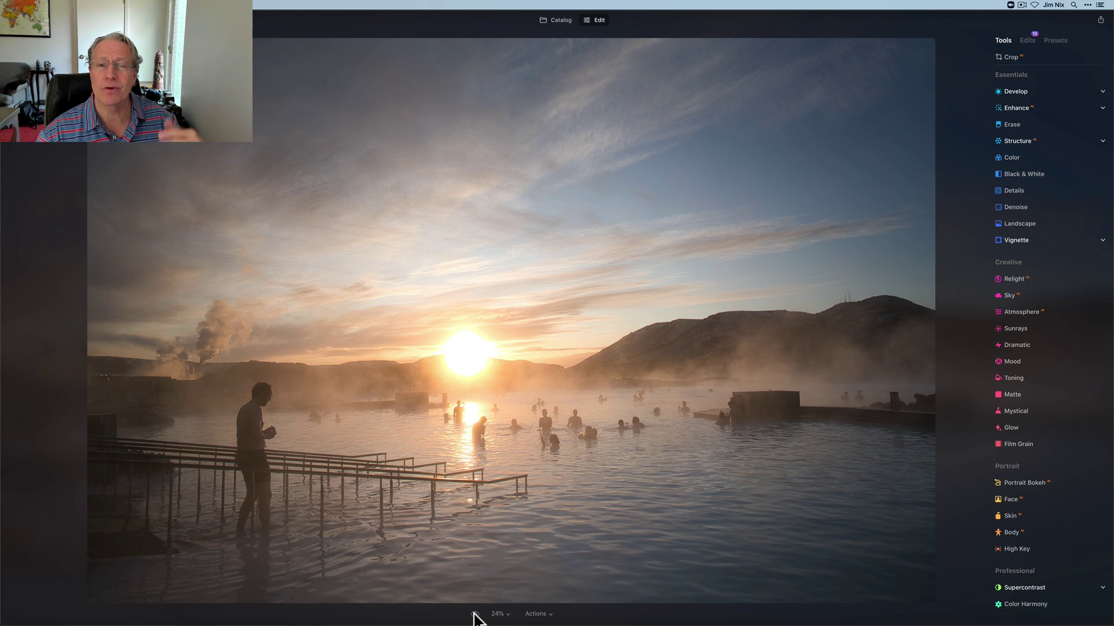
click(475, 615)
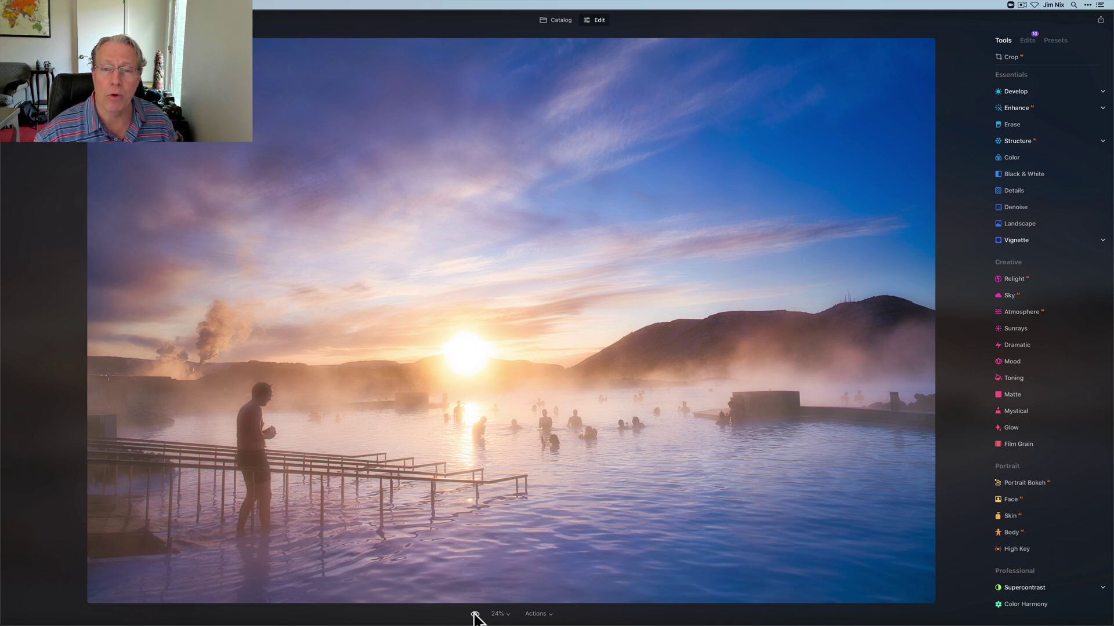
click(474, 614)
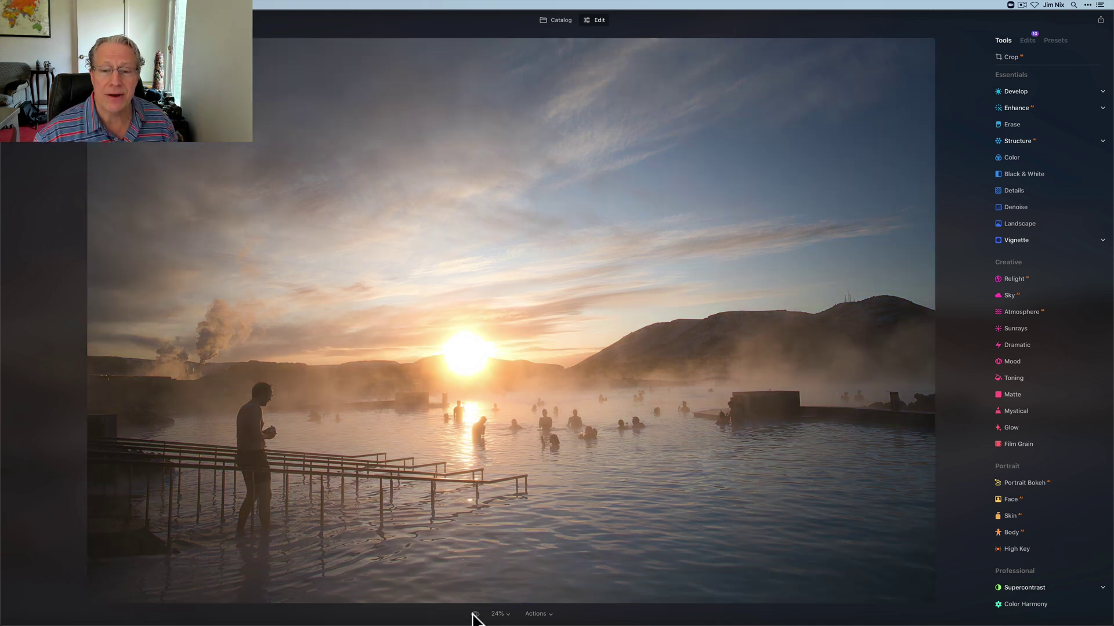
click(475, 614)
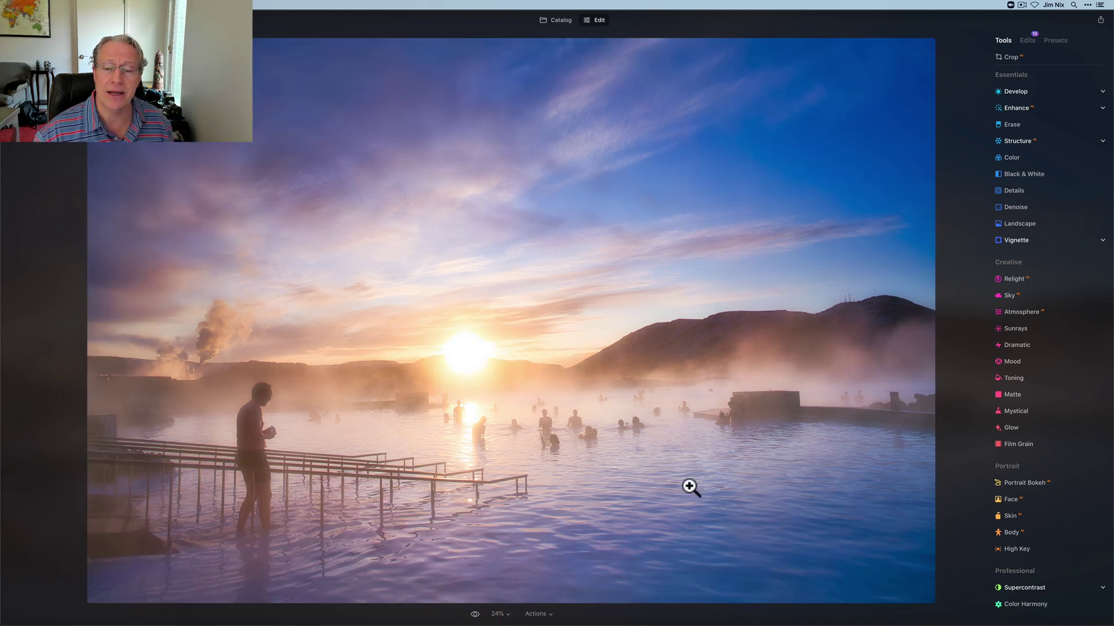